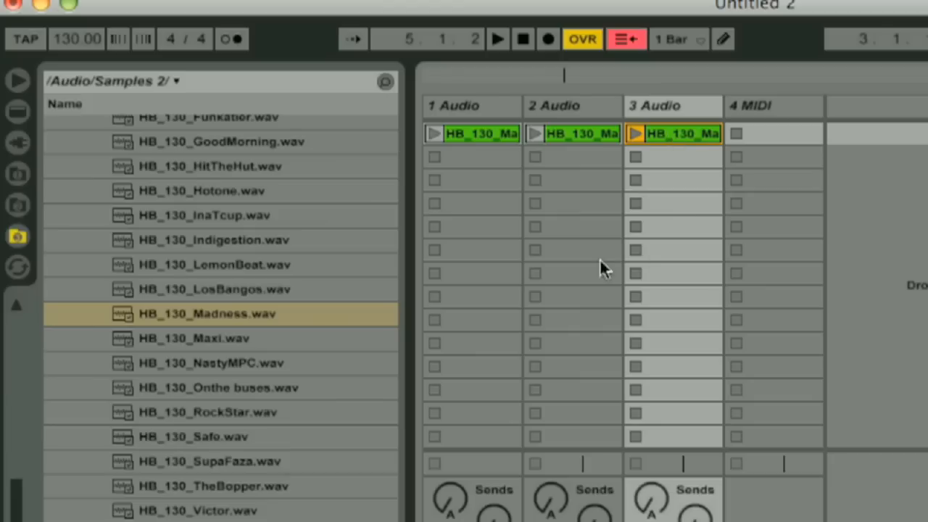
- Audition the clip on the first audio track and narrow its loop to one beat starting at 4.3.1
{"action": "left_click", "coordinate": [432, 133]}
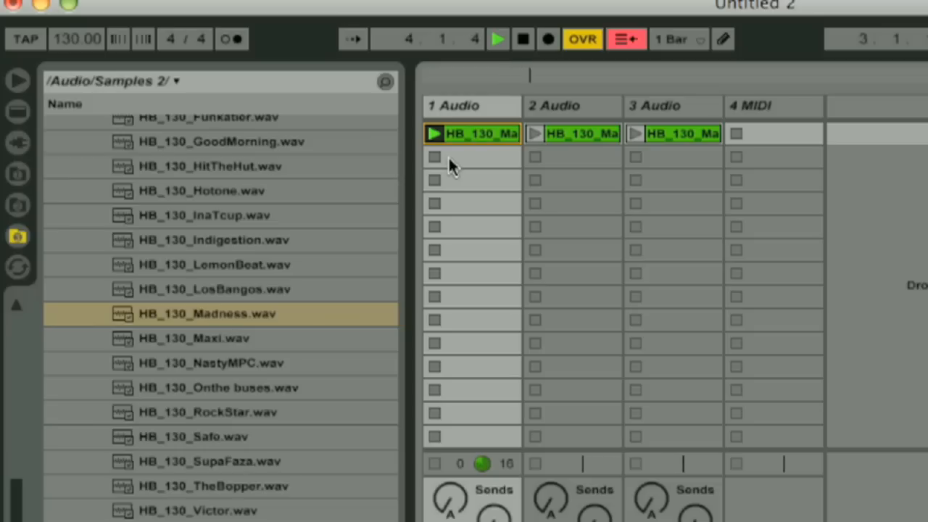
{"action": "key", "text": "space"}
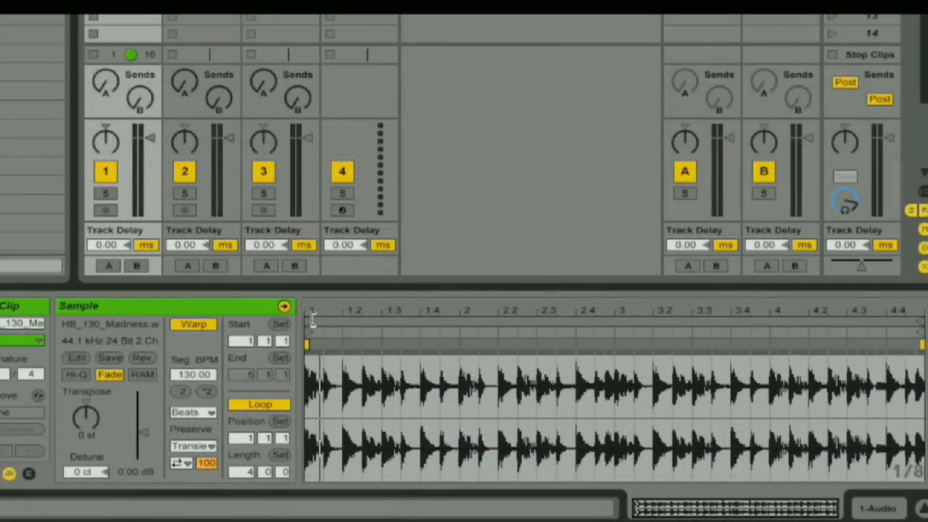
{"action": "left_click_drag", "start_coordinate": [309, 319], "coordinate": [844, 333]}
{"action": "mouse_move", "coordinate": [919, 323]}
{"action": "left_mouse_down"}
{"action": "mouse_move", "coordinate": [889, 324]}
{"action": "mouse_move", "coordinate": [858, 306]}
{"action": "left_mouse_up"}
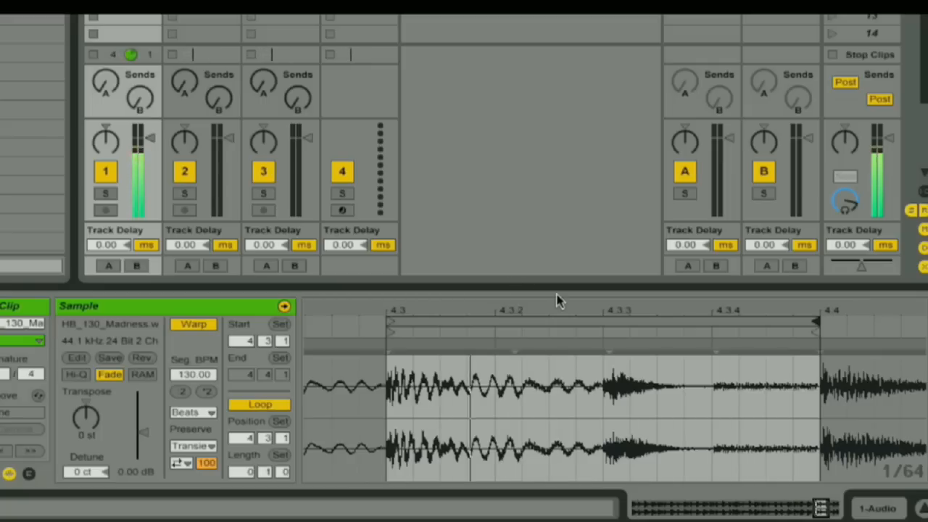
- Extend the clip's loop start back to 4.2.3, giving a loop length of 0.1.2
{"action": "left_click_drag", "start_coordinate": [607, 313], "coordinate": [640, 323]}
{"action": "left_click_drag", "start_coordinate": [713, 309], "coordinate": [711, 312]}
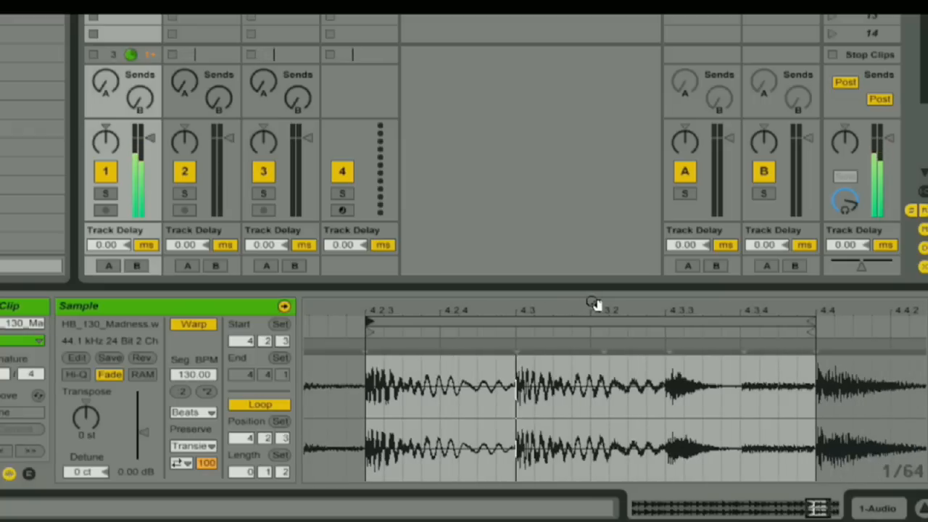
{"action": "left_click_drag", "start_coordinate": [601, 307], "coordinate": [587, 305]}
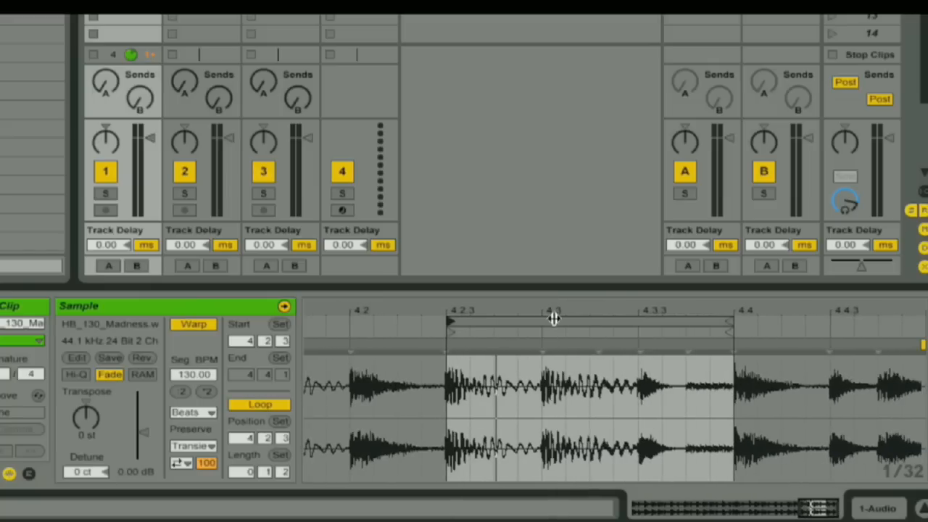
{"action": "left_click_drag", "start_coordinate": [550, 307], "coordinate": [558, 309]}
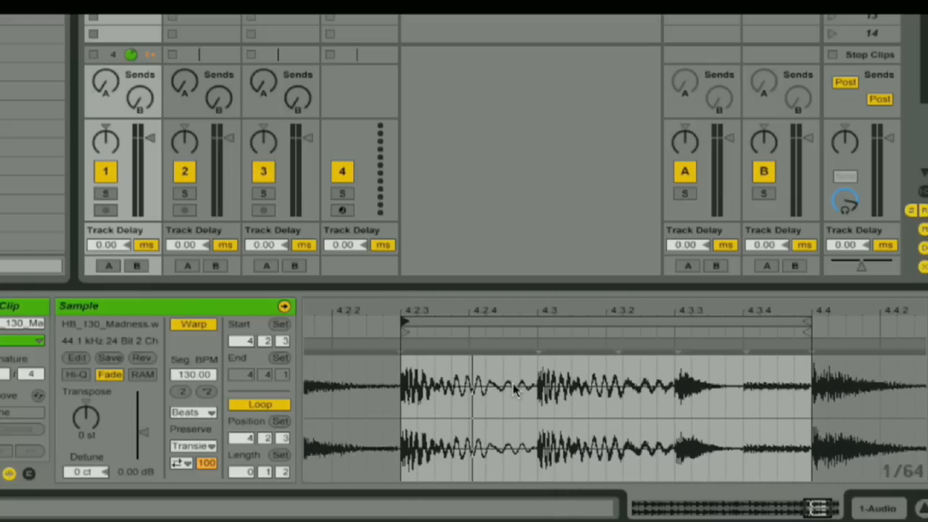
- Show the clip's envelopes and choose the Clip category with its Volume envelope
{"action": "left_click", "coordinate": [615, 401]}
{"action": "left_click", "coordinate": [752, 403]}
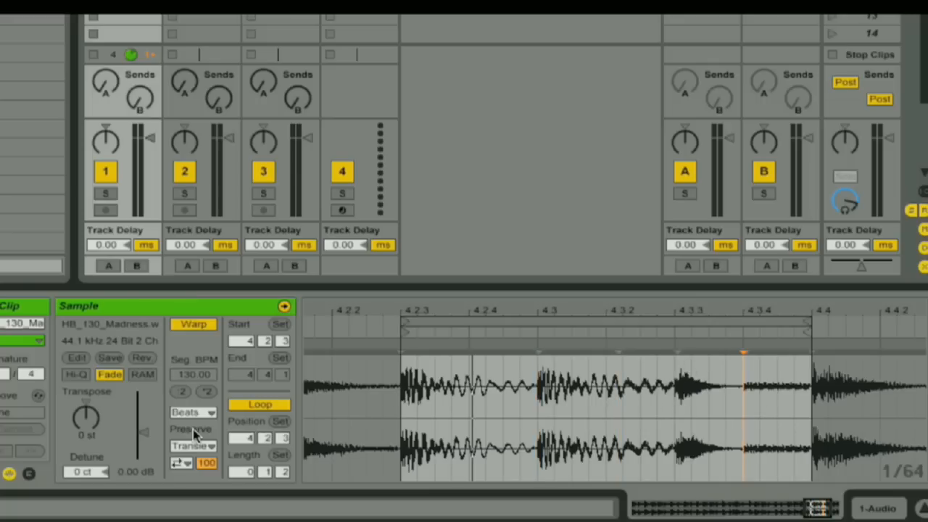
{"action": "left_click", "coordinate": [28, 474]}
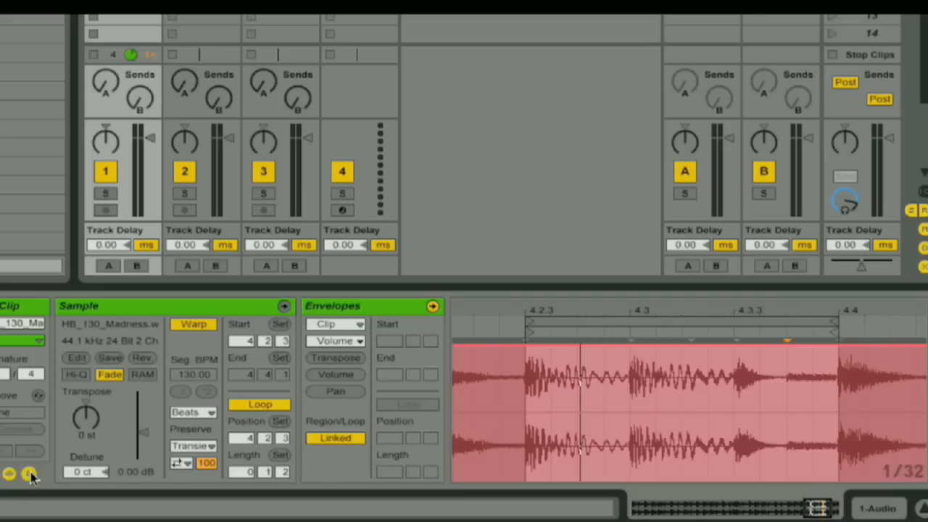
{"action": "left_click", "coordinate": [29, 474]}
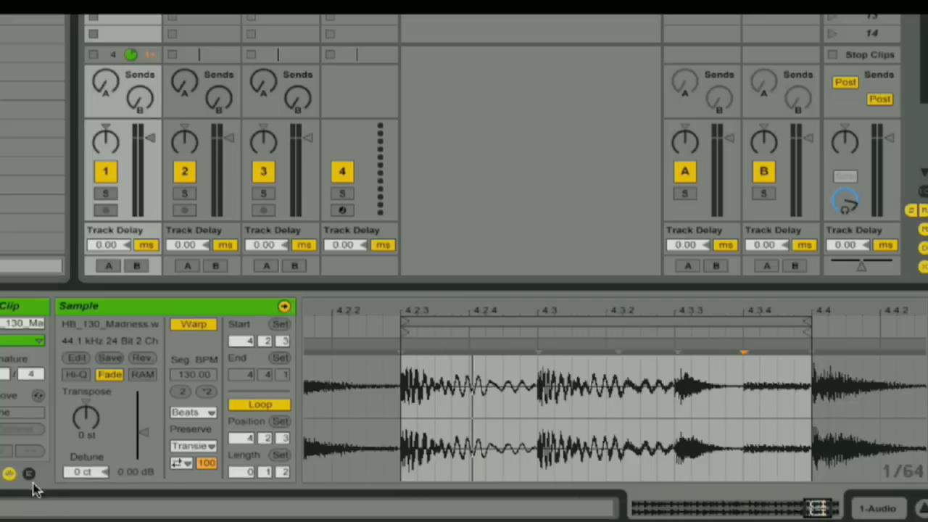
{"action": "left_click", "coordinate": [29, 474]}
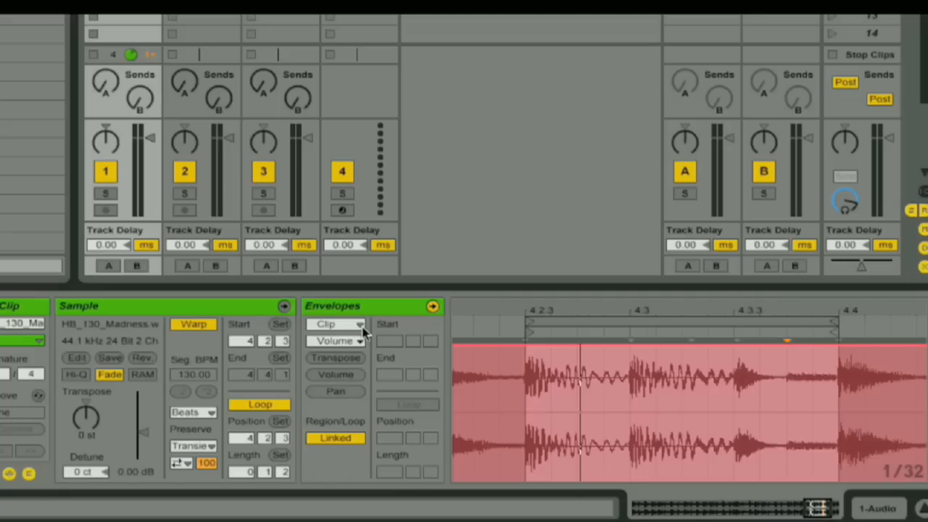
{"action": "left_click", "coordinate": [338, 325]}
{"action": "left_click", "coordinate": [344, 337]}
{"action": "left_click", "coordinate": [339, 341]}
{"action": "left_click", "coordinate": [345, 342]}
{"action": "left_click", "coordinate": [339, 328]}
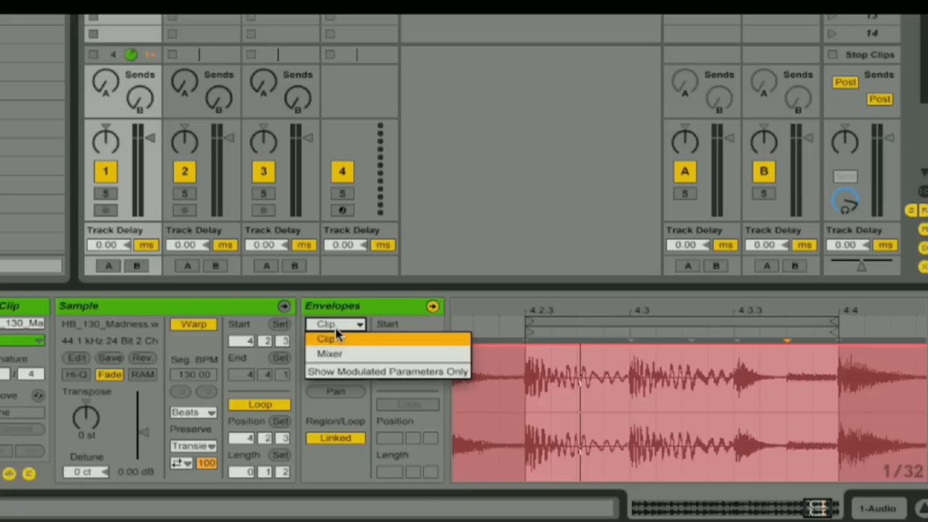
{"action": "left_click", "coordinate": [335, 340]}
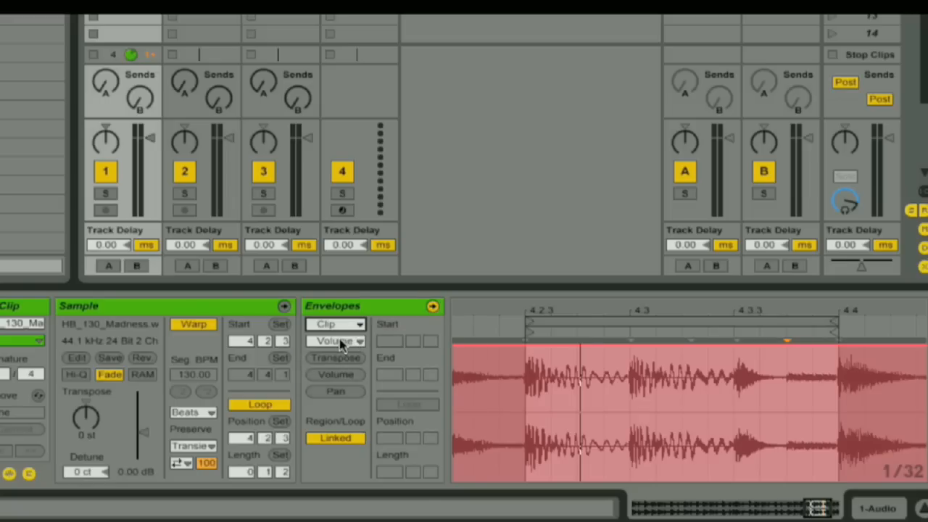
{"action": "left_click", "coordinate": [342, 344]}
{"action": "left_click", "coordinate": [340, 357]}
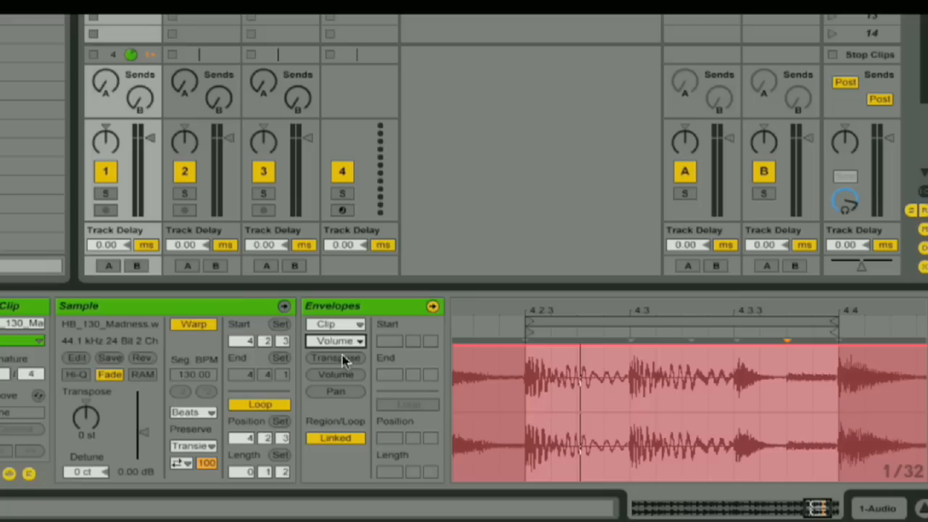
- Draw the Volume envelope to silence the loop from 4.2.3 to 4.3.2 and from 4.3.3 to 4.3.4, leaving the other sixteenths at full volume
{"action": "left_click", "coordinate": [591, 393]}
{"action": "left_click", "coordinate": [696, 414]}
{"action": "left_click", "coordinate": [773, 387]}
{"action": "mouse_move", "coordinate": [837, 356]}
{"action": "left_mouse_down"}
{"action": "mouse_move", "coordinate": [803, 331]}
{"action": "mouse_move", "coordinate": [571, 305]}
{"action": "mouse_move", "coordinate": [615, 338]}
{"action": "mouse_move", "coordinate": [834, 338]}
{"action": "mouse_move", "coordinate": [570, 489]}
{"action": "mouse_move", "coordinate": [552, 489]}
{"action": "mouse_move", "coordinate": [636, 460]}
{"action": "mouse_move", "coordinate": [691, 497]}
{"action": "left_mouse_up"}
{"action": "mouse_move", "coordinate": [756, 461]}
{"action": "left_mouse_down"}
{"action": "mouse_move", "coordinate": [755, 479]}
{"action": "mouse_move", "coordinate": [787, 480]}
{"action": "mouse_move", "coordinate": [791, 360]}
{"action": "left_mouse_up"}
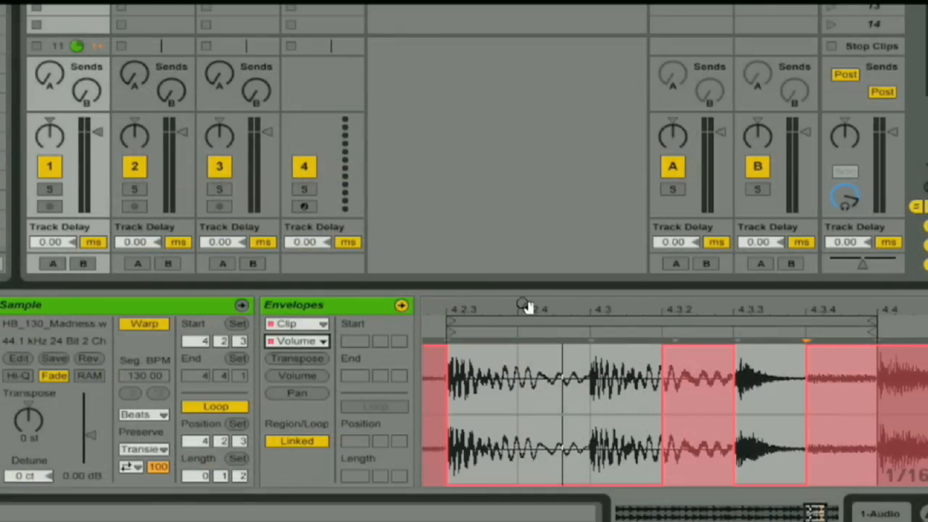
- Switch the clip envelope being edited from Volume to Transposition
{"action": "left_click", "coordinate": [295, 342]}
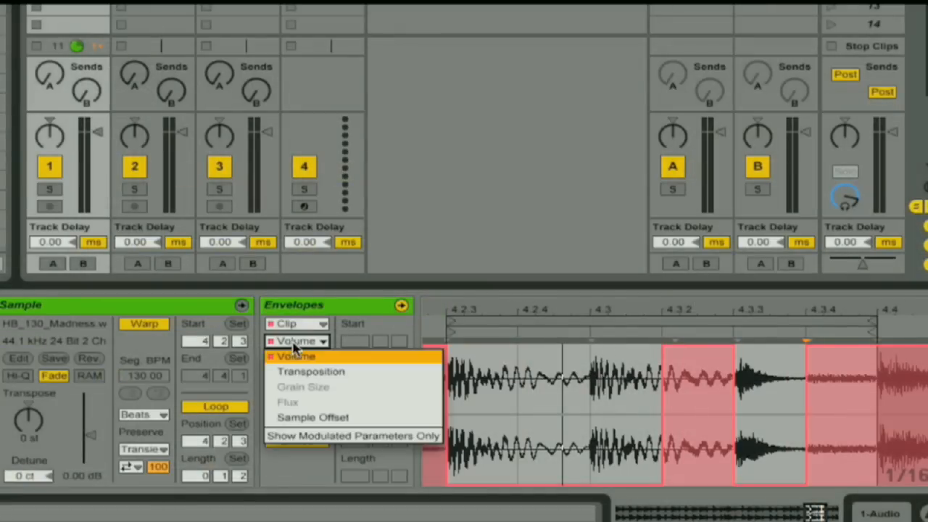
{"action": "left_click", "coordinate": [295, 372]}
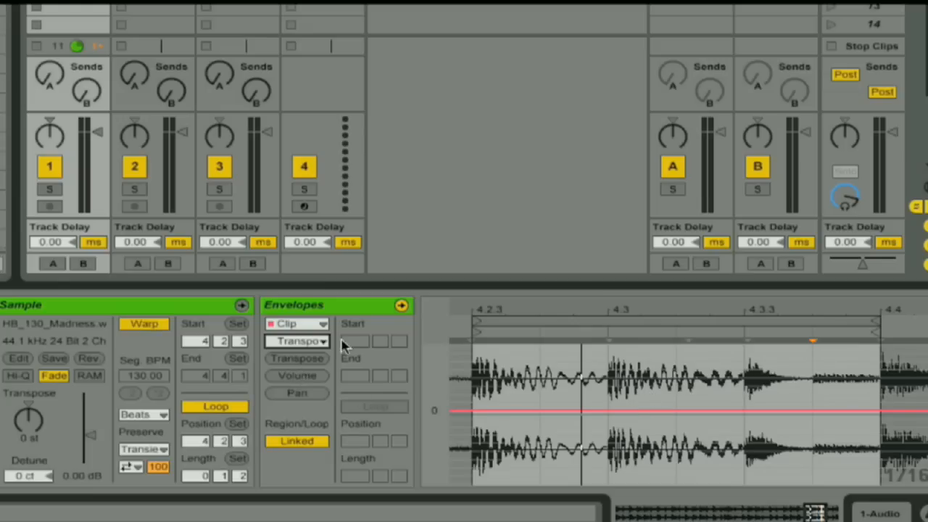
{"action": "left_click", "coordinate": [317, 330]}
{"action": "left_click", "coordinate": [304, 339]}
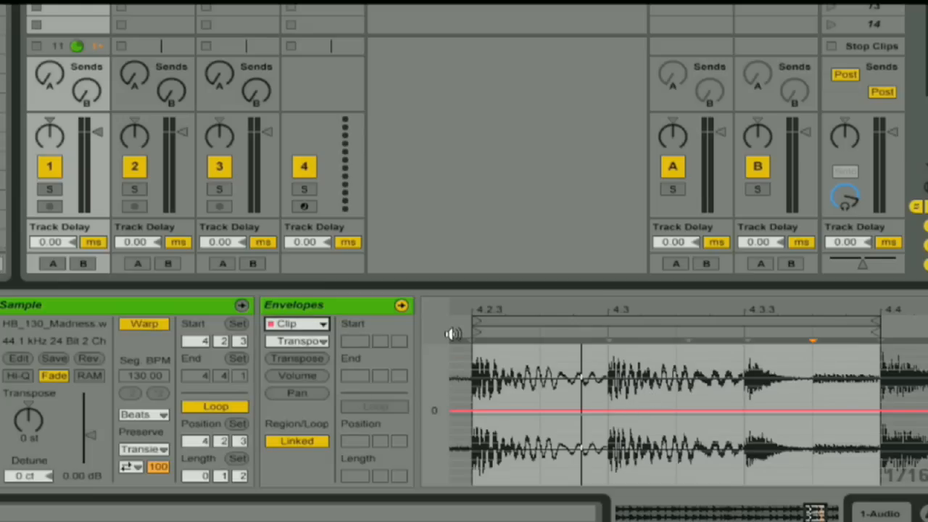
- Try raised and lowered transposition steps on the sixteenths at 4.3.2 and 4.3.4, and flatten the envelope to 0
{"action": "left_click", "coordinate": [714, 397]}
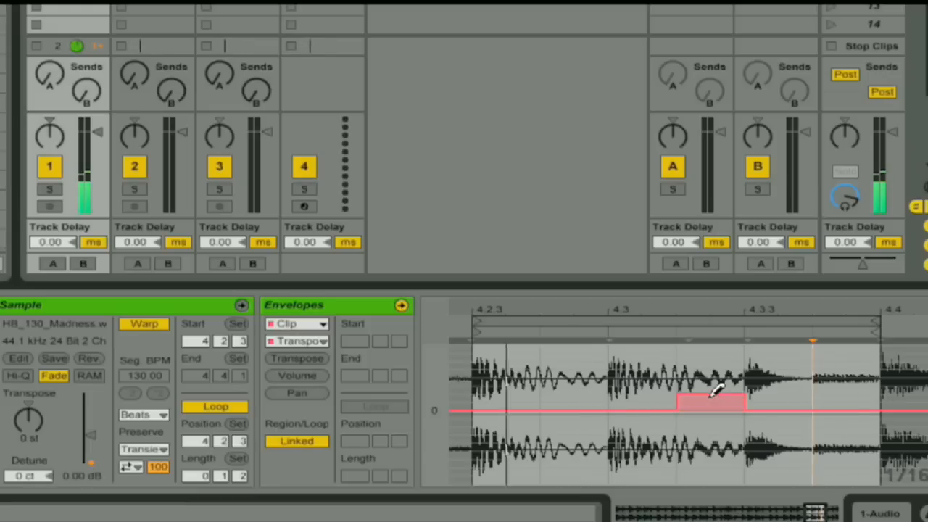
{"action": "left_click", "coordinate": [845, 379]}
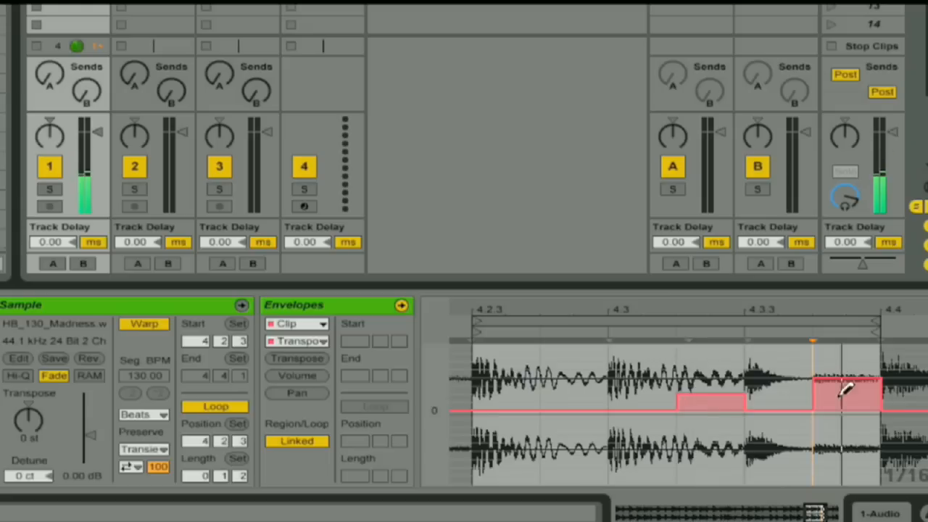
{"action": "left_click", "coordinate": [845, 439]}
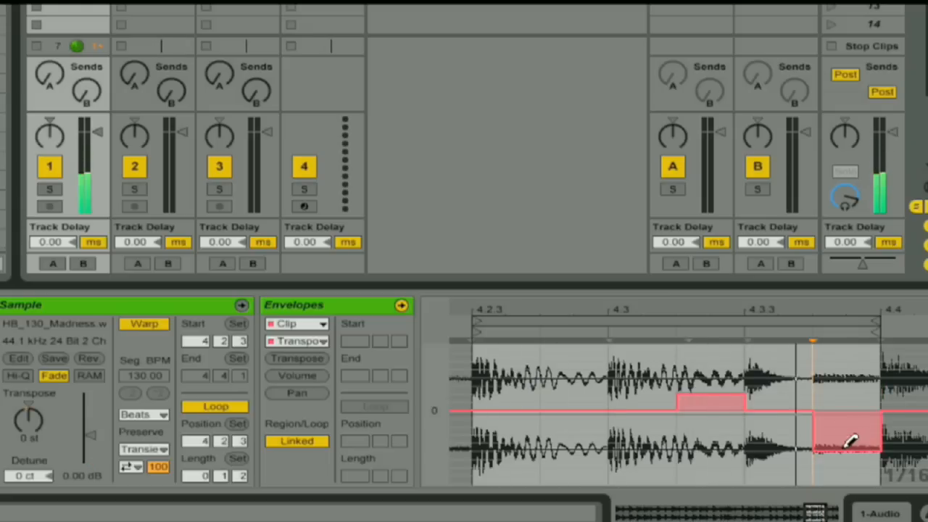
{"action": "left_click", "coordinate": [709, 420]}
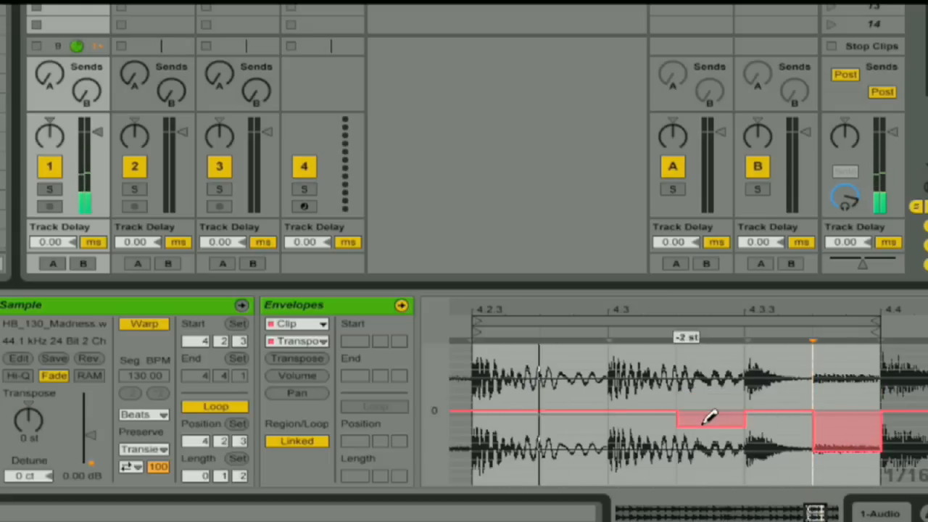
{"action": "left_click", "coordinate": [714, 371]}
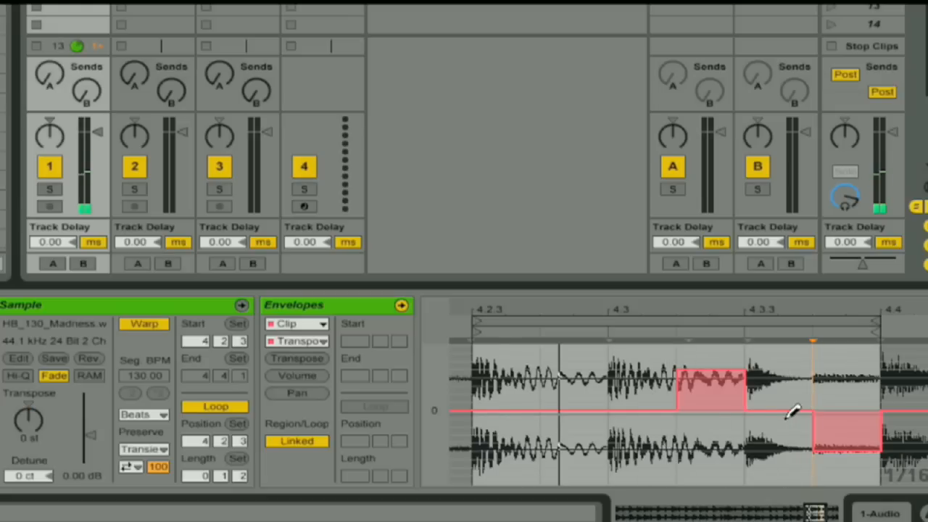
{"action": "left_click_drag", "start_coordinate": [712, 404], "coordinate": [804, 406]}
{"action": "left_click", "coordinate": [860, 402]}
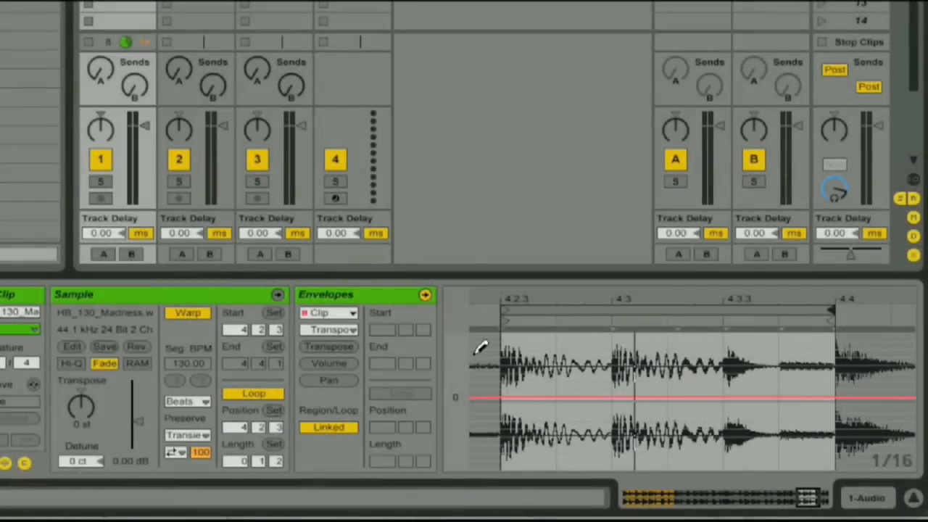
- Unlink the Transposition envelope from the clip's loop and set the envelope's loop length to 1.2.0
{"action": "left_click", "coordinate": [328, 427]}
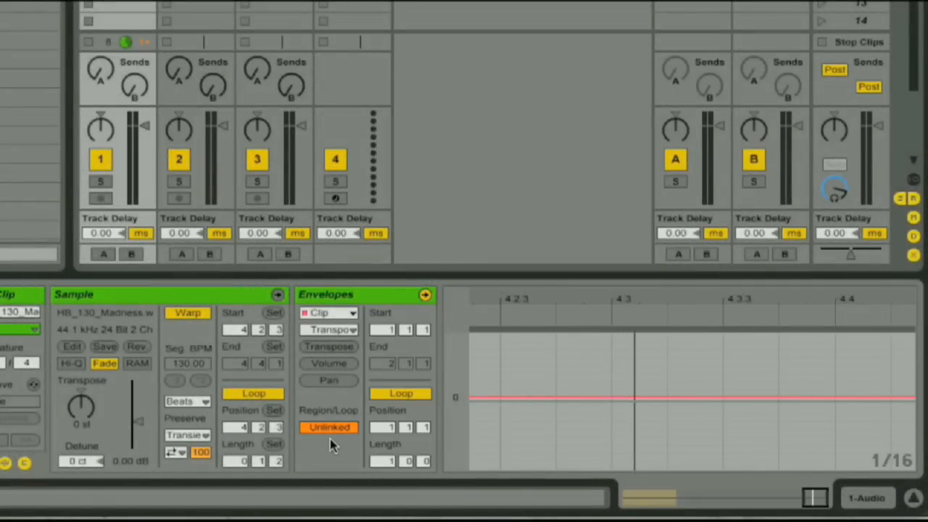
{"action": "left_click_drag", "start_coordinate": [590, 302], "coordinate": [524, 297]}
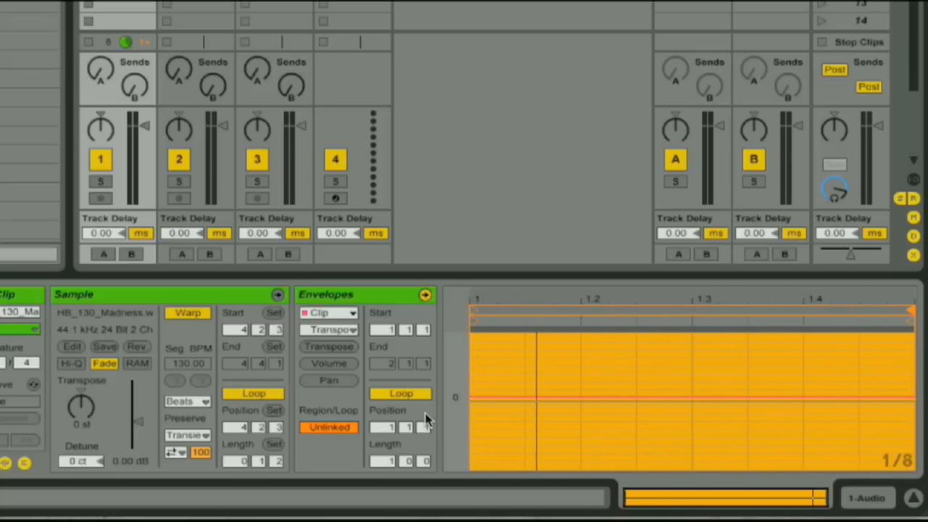
{"action": "left_click", "coordinate": [388, 459]}
{"action": "key", "text": "Up"}
{"action": "key", "text": "Down"}
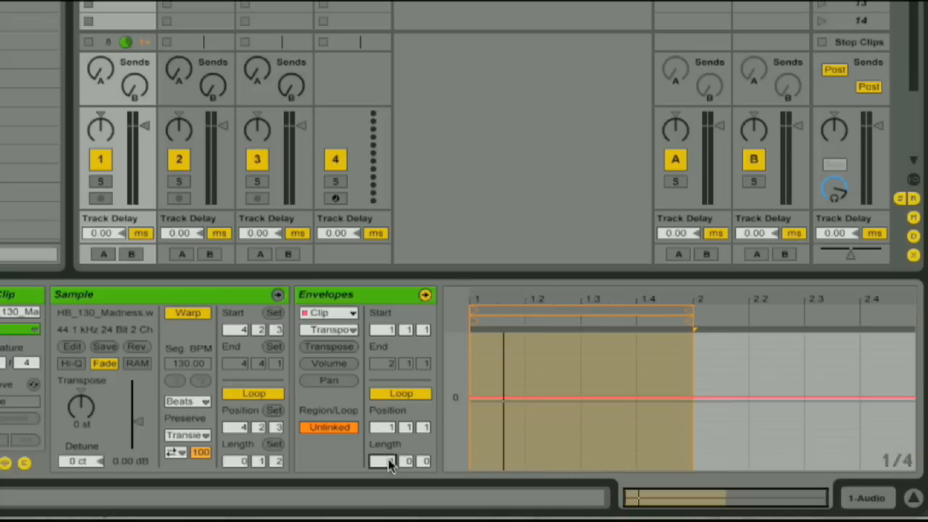
{"action": "mouse_move", "coordinate": [689, 310]}
{"action": "left_mouse_down"}
{"action": "mouse_move", "coordinate": [804, 310]}
{"action": "mouse_move", "coordinate": [685, 312]}
{"action": "left_mouse_up"}
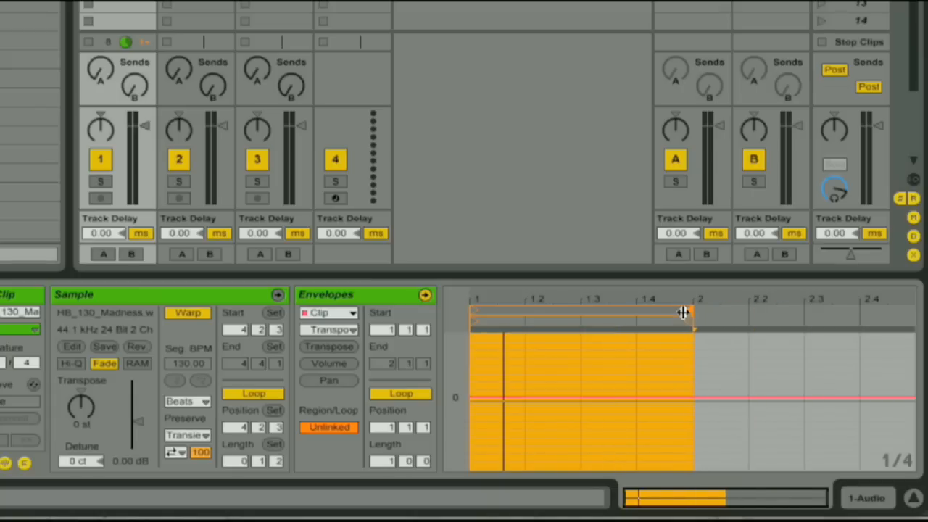
{"action": "left_click", "coordinate": [406, 461]}
{"action": "key", "text": "Up"}
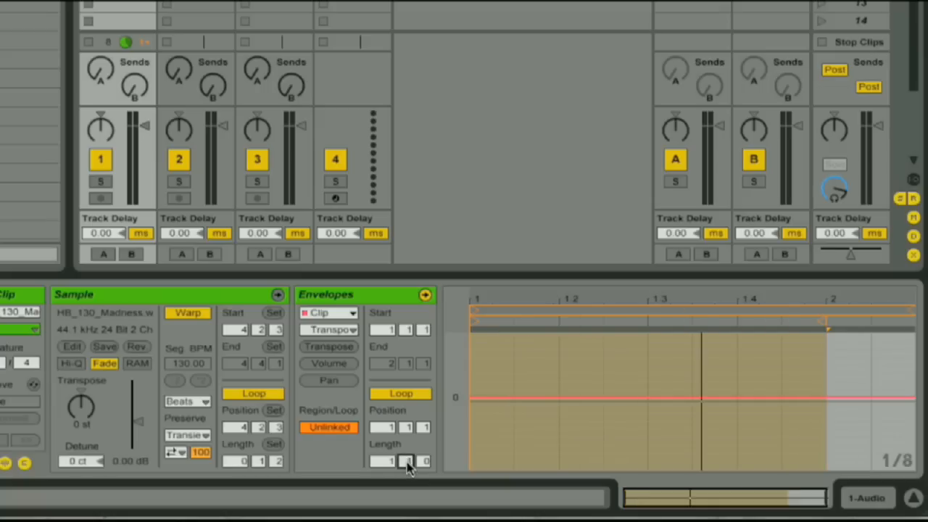
{"action": "left_click", "coordinate": [638, 293]}
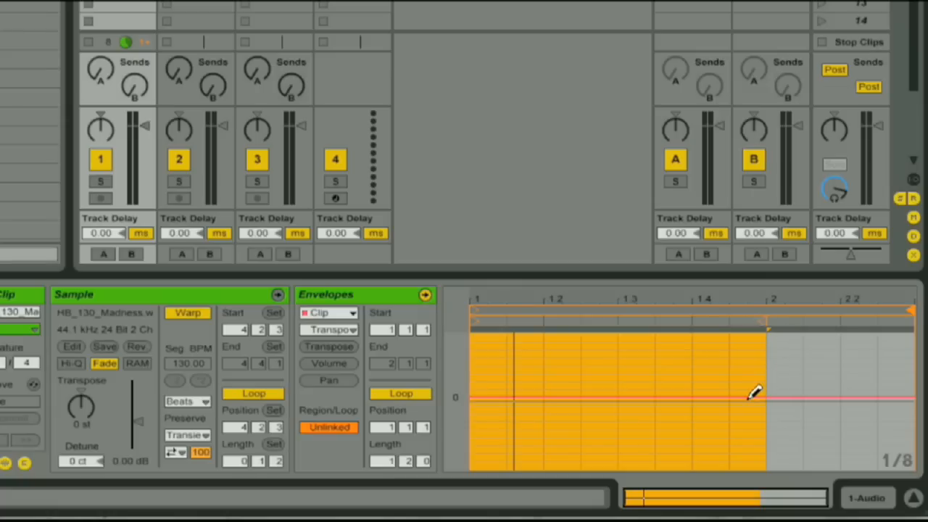
- Draw a -1 st transposition step on the last eighth before bar 2 and adjust the end of the envelope
{"action": "left_click_drag", "start_coordinate": [747, 396], "coordinate": [746, 400]}
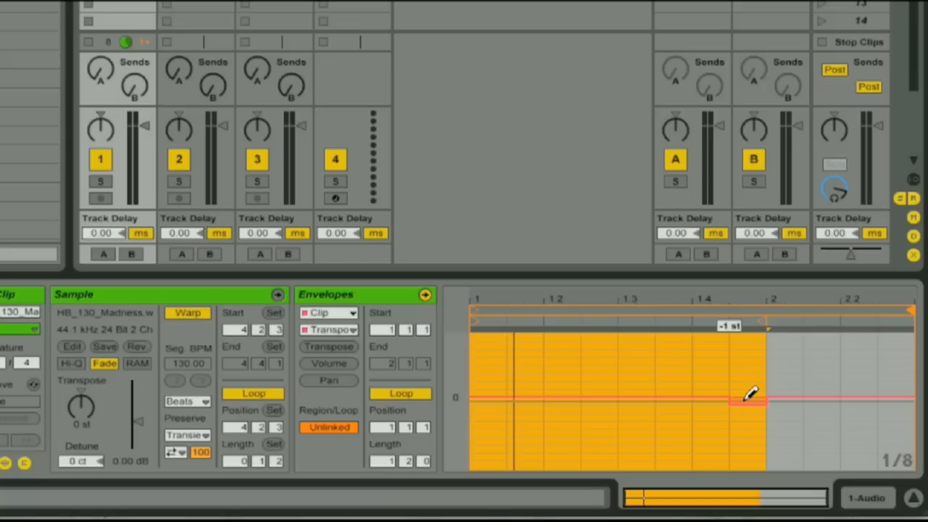
{"action": "mouse_move", "coordinate": [863, 397]}
{"action": "left_mouse_down"}
{"action": "mouse_move", "coordinate": [896, 394]}
{"action": "mouse_move", "coordinate": [898, 403]}
{"action": "left_mouse_up"}
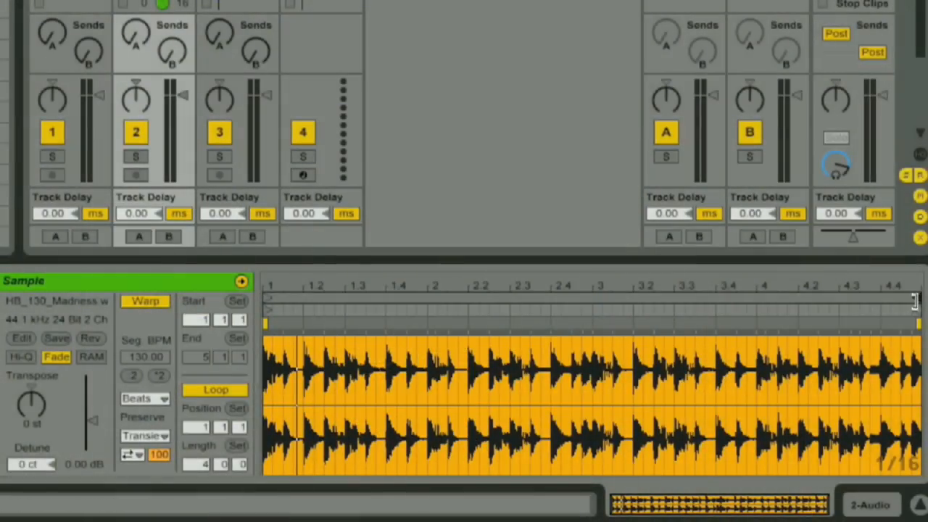
- Shorten the second audio track's clip loop to one bar and draw its Volume envelope at 0.00 % across that bar
{"action": "mouse_move", "coordinate": [914, 301]}
{"action": "left_mouse_down"}
{"action": "mouse_move", "coordinate": [423, 301]}
{"action": "mouse_move", "coordinate": [388, 289]}
{"action": "left_mouse_up"}
{"action": "left_click", "coordinate": [2, 466]}
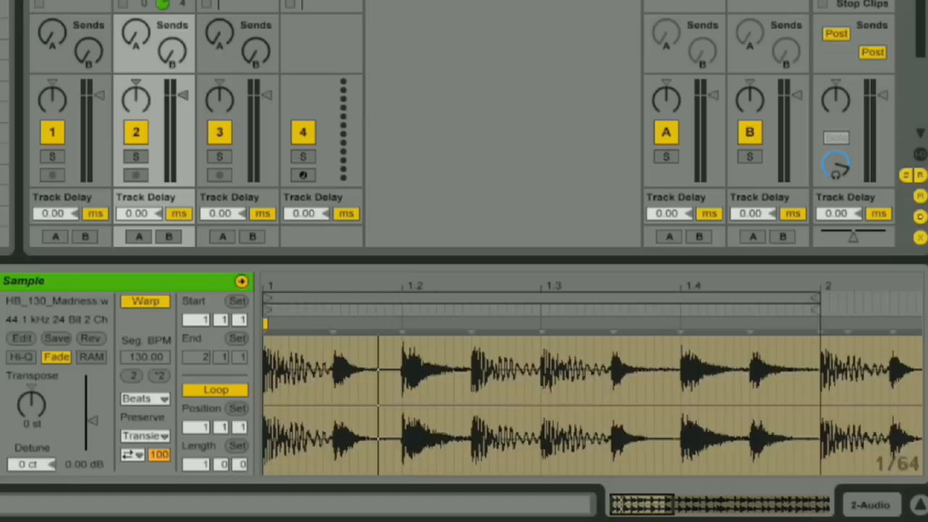
{"action": "mouse_move", "coordinate": [770, 461]}
{"action": "left_mouse_down"}
{"action": "mouse_move", "coordinate": [779, 487]}
{"action": "mouse_move", "coordinate": [427, 487]}
{"action": "mouse_move", "coordinate": [862, 487]}
{"action": "left_mouse_up"}
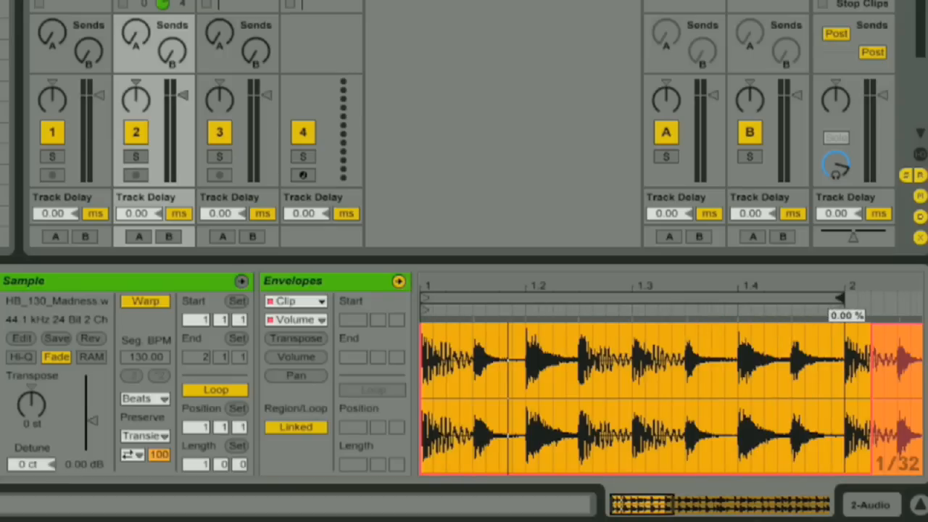
- Draw 1/32-note full-volume steps on every eighth note of the one-bar loop in the clip's Volume envelope
{"action": "left_click", "coordinate": [428, 318]}
{"action": "left_click", "coordinate": [480, 319]}
{"action": "left_click", "coordinate": [533, 319]}
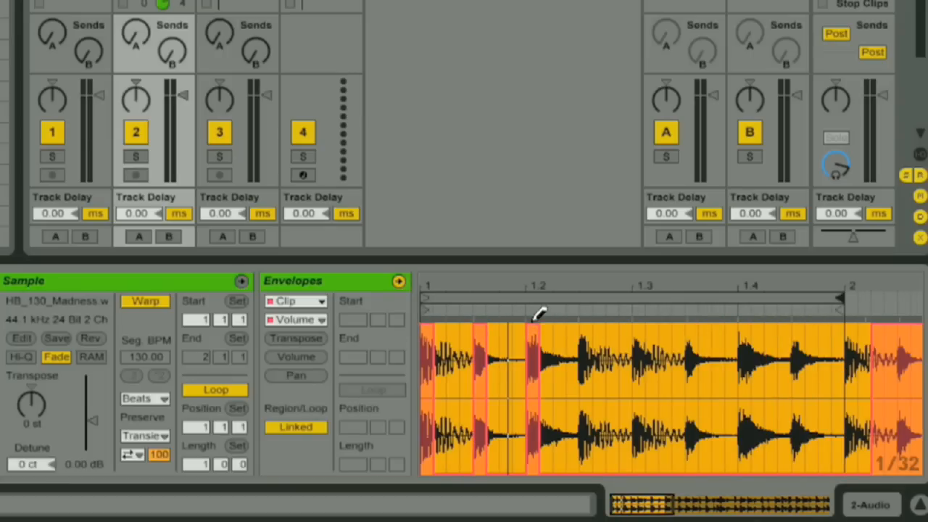
{"action": "left_click", "coordinate": [585, 317]}
{"action": "left_click", "coordinate": [637, 319]}
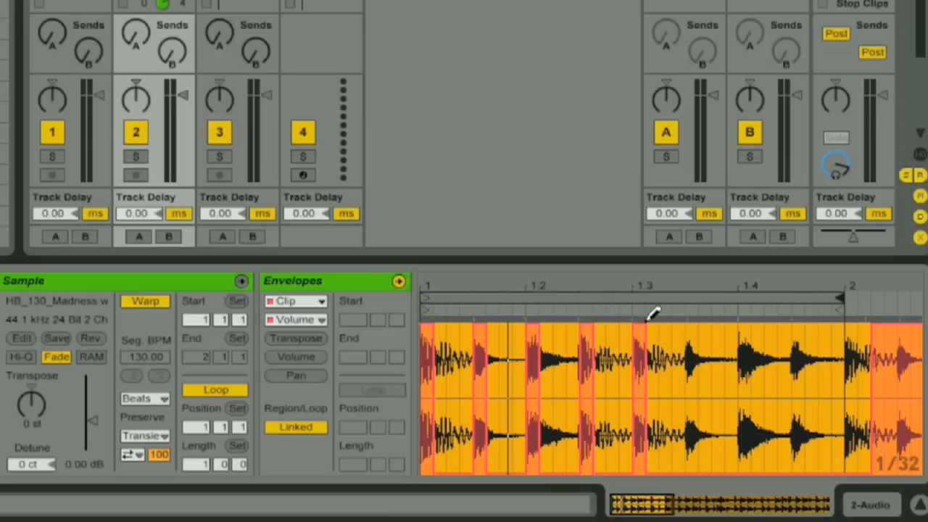
{"action": "left_click", "coordinate": [691, 319]}
{"action": "left_click", "coordinate": [742, 319]}
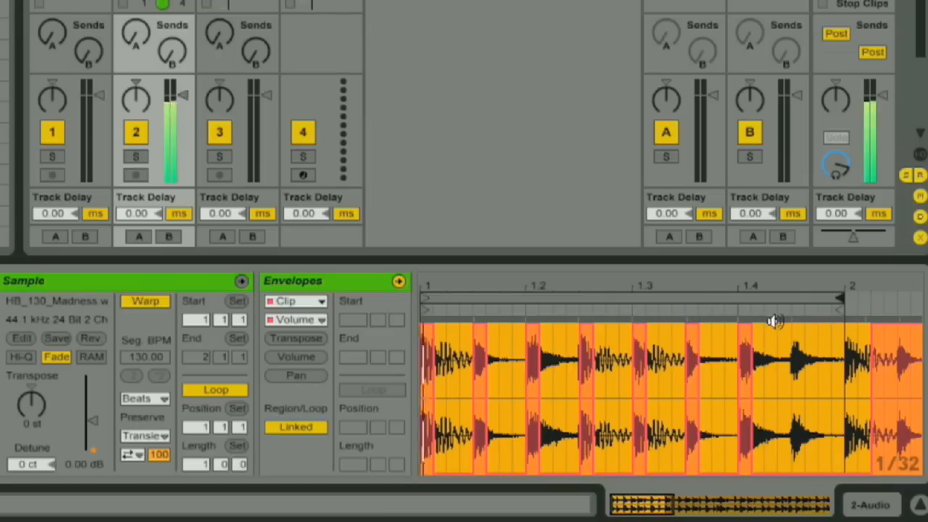
{"action": "left_click", "coordinate": [800, 321]}
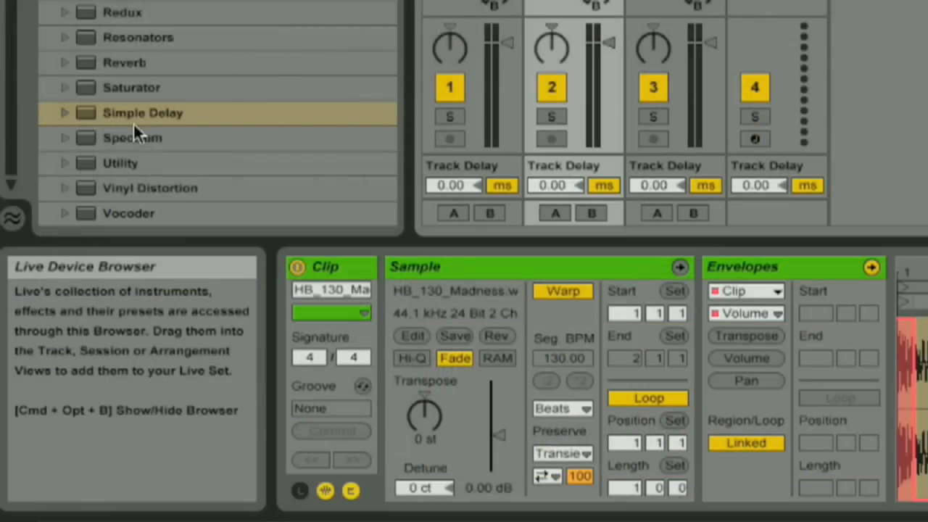
- Add Simple Delay to the second track with linked channels, a time-based delay of 8.01 ms and 90 % feedback
{"action": "double_click", "coordinate": [123, 114]}
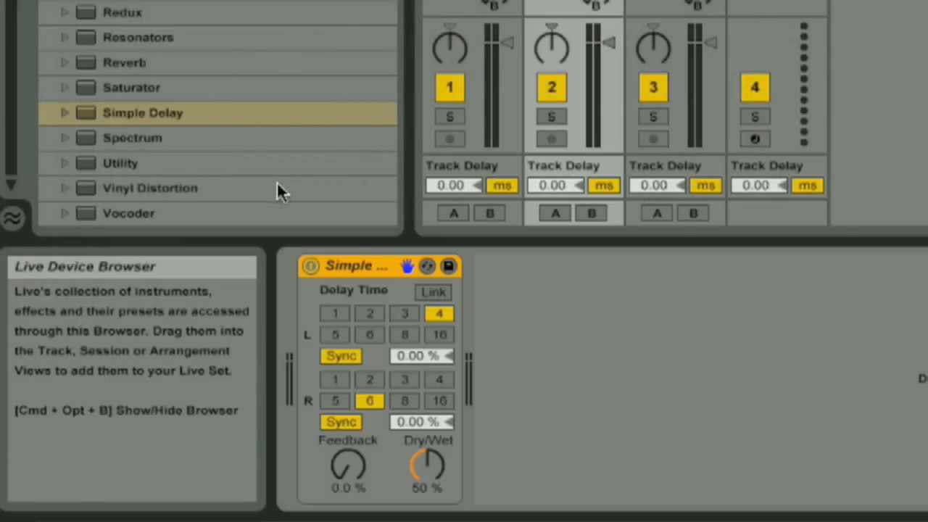
{"action": "left_click", "coordinate": [433, 292]}
{"action": "left_click", "coordinate": [339, 357]}
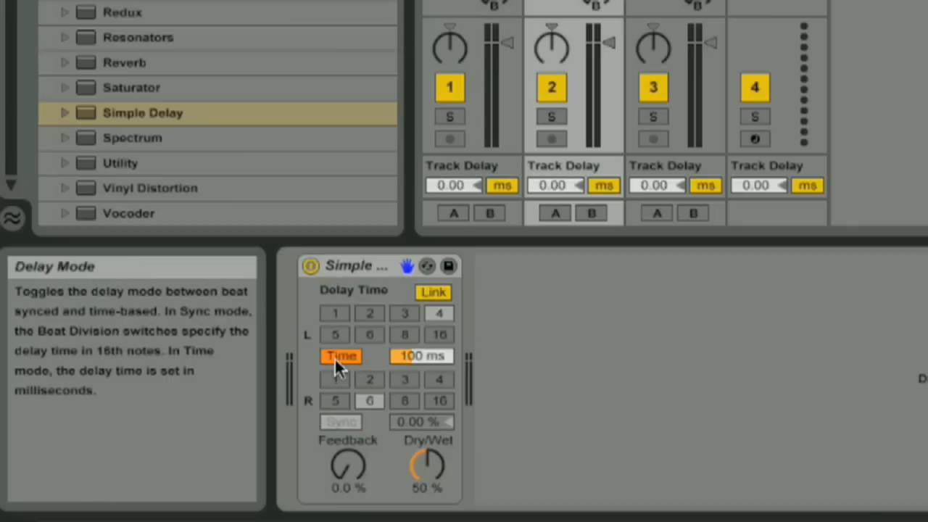
{"action": "left_click", "coordinate": [411, 352]}
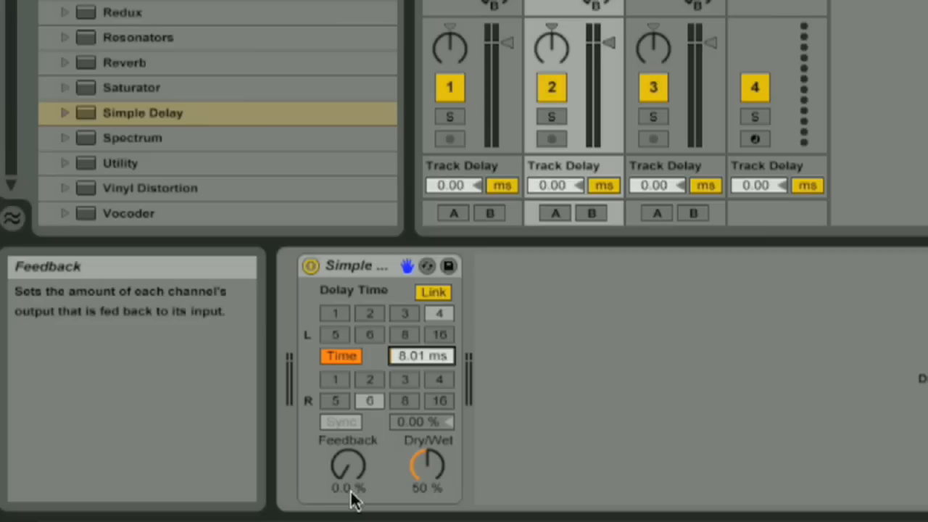
{"action": "left_click_drag", "start_coordinate": [348, 471], "coordinate": [353, 476]}
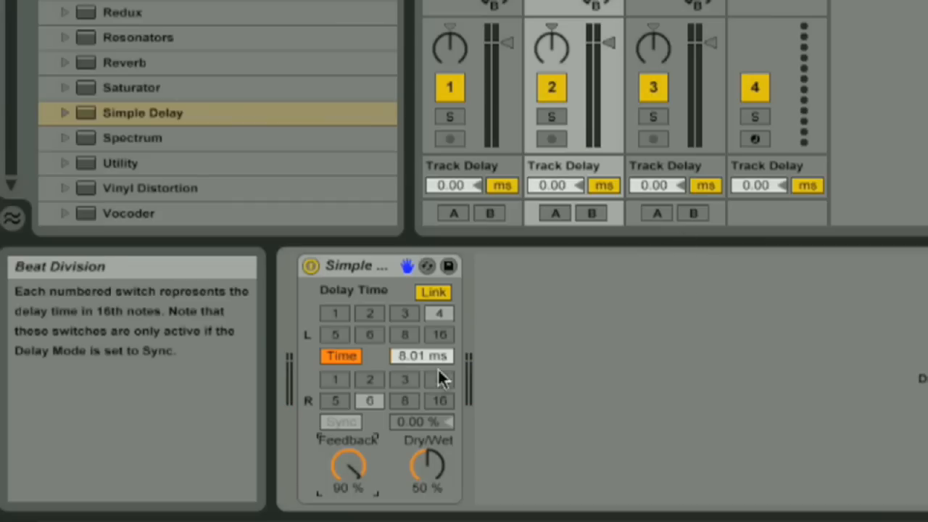
- Unlink the delay channels and set the right channel to a time-based delay of 24.4 ms while listening to playback
{"action": "left_click", "coordinate": [434, 293]}
{"action": "left_click", "coordinate": [352, 426]}
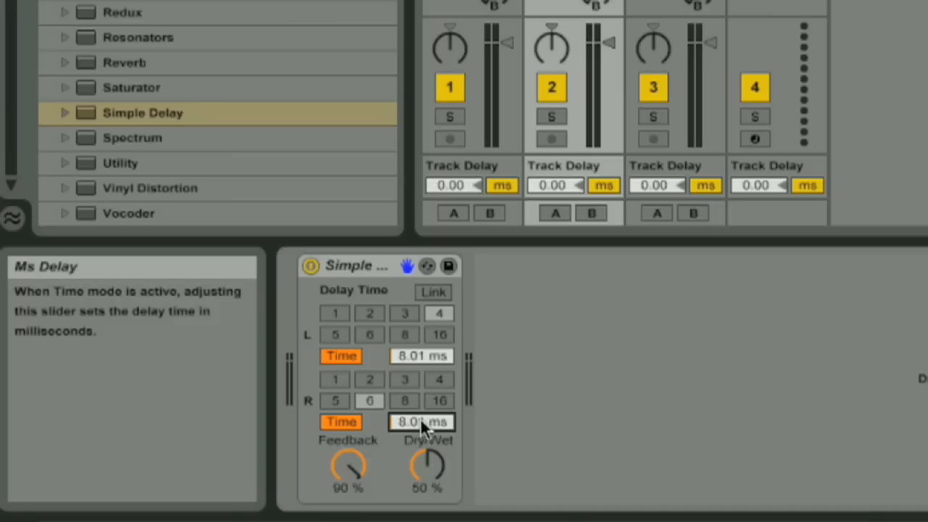
{"action": "key", "text": "space"}
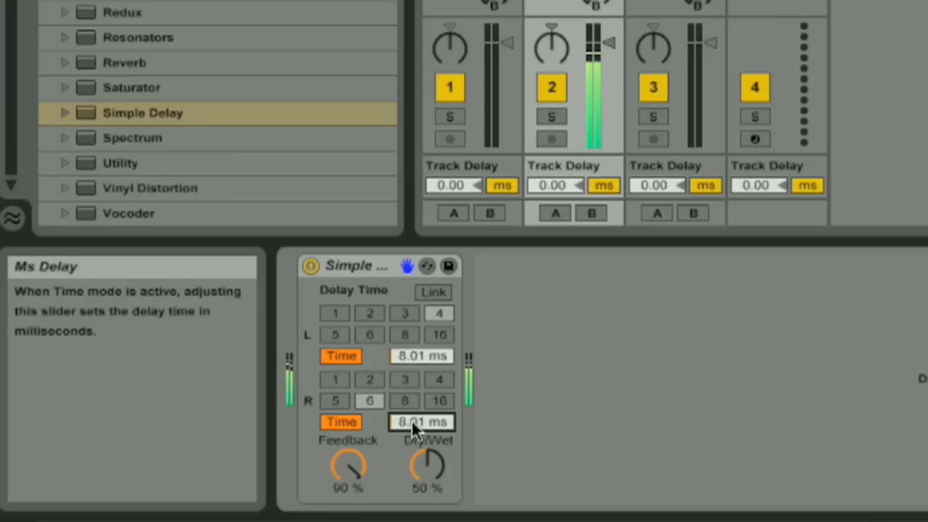
{"action": "left_click_drag", "start_coordinate": [411, 418], "coordinate": [411, 417]}
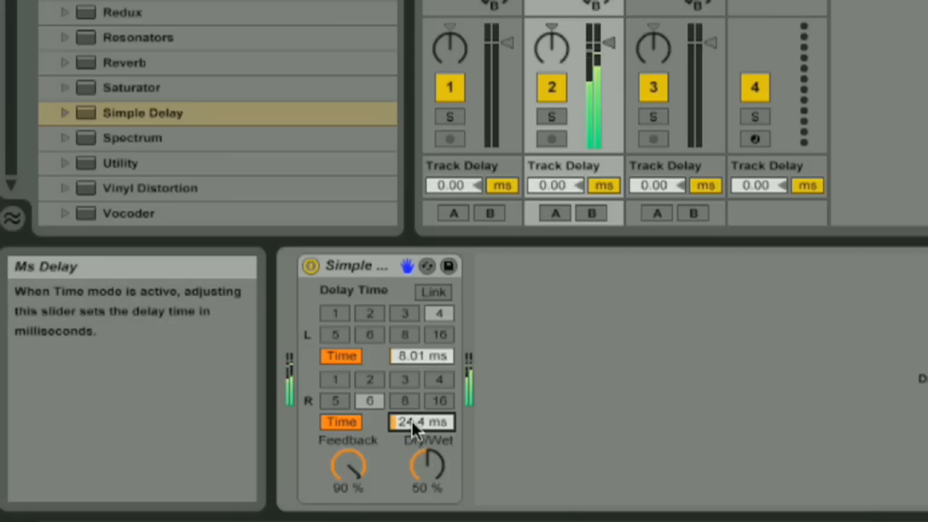
{"action": "key", "text": "space"}
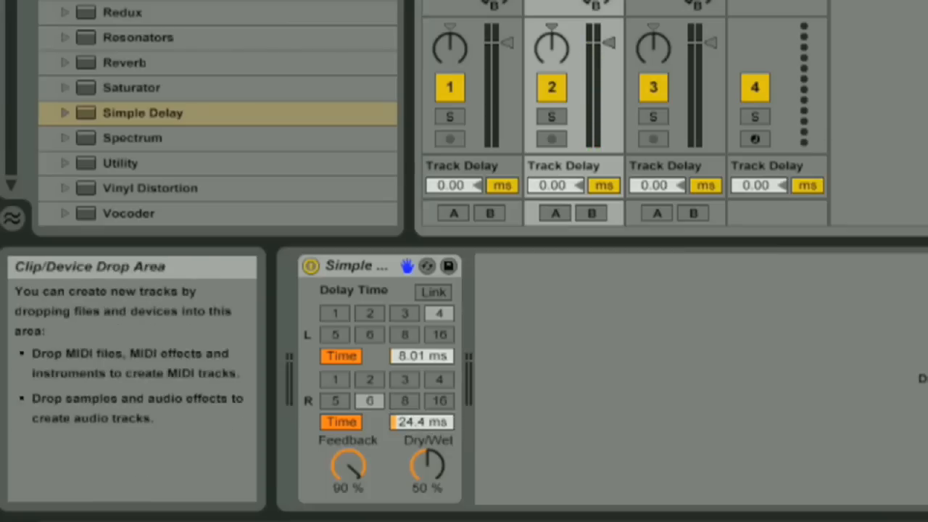
- Transpose the second track's clip up to 23 st and lower the threshold of the Gate placed after Simple Delay
{"action": "double_click", "coordinate": [580, 2]}
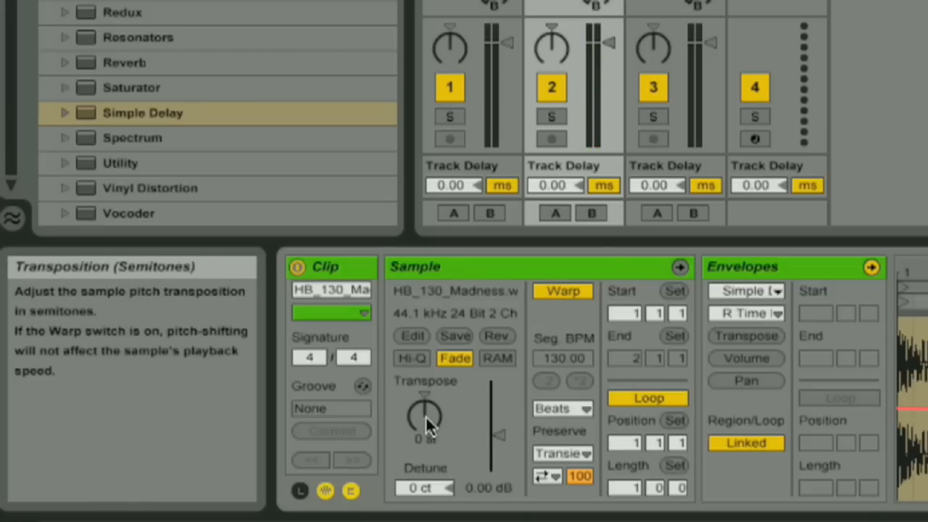
{"action": "left_click_drag", "start_coordinate": [424, 422], "coordinate": [420, 412]}
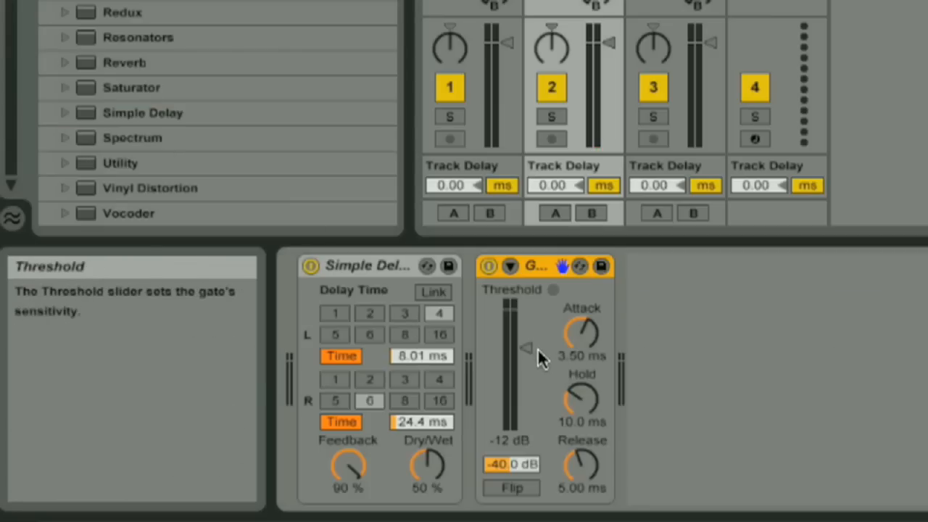
{"action": "left_click_drag", "start_coordinate": [521, 349], "coordinate": [519, 354]}
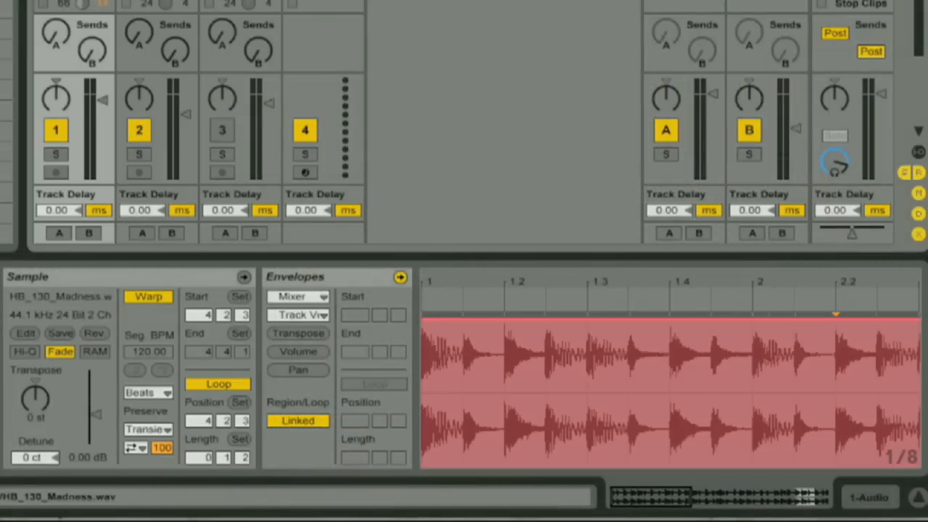
- Transpose the first track's clip down to -8 st while playing the combined loops
{"action": "key", "text": "Right"}
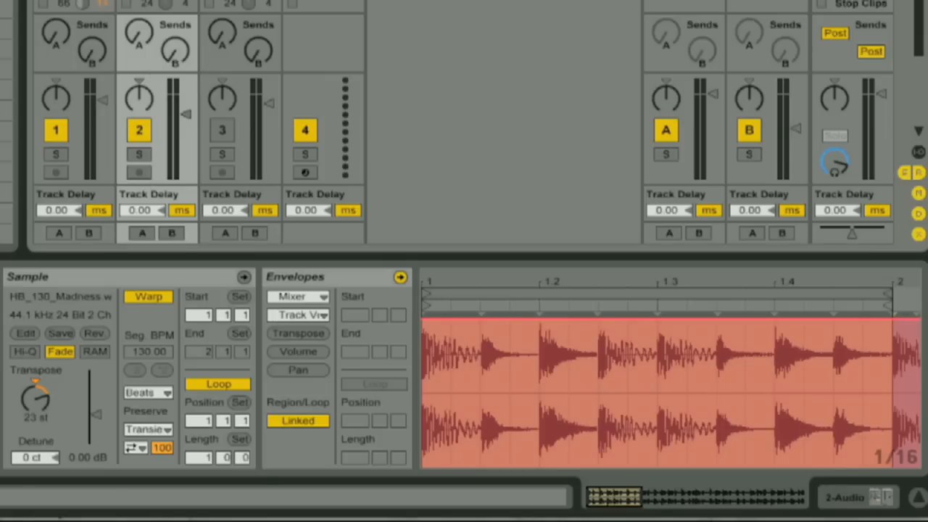
{"action": "key", "text": "Left"}
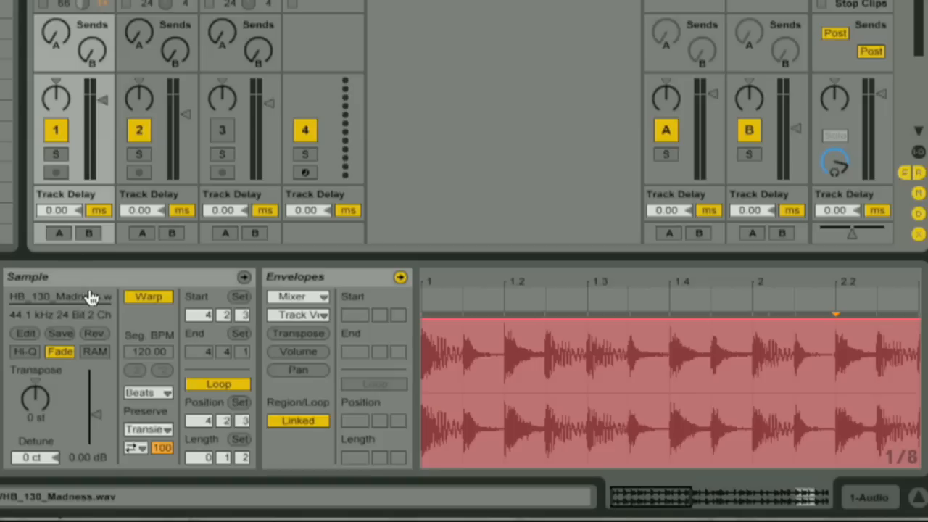
{"action": "key", "text": "space"}
{"action": "left_click", "coordinate": [37, 398]}
{"action": "key", "text": "Down"}
{"action": "key", "text": "Down"}
{"action": "key", "text": "Down"}
{"action": "key", "text": "Down"}
{"action": "key", "text": "Down"}
{"action": "key", "text": "Down"}
{"action": "key", "text": "Down"}
{"action": "key", "text": "Down"}
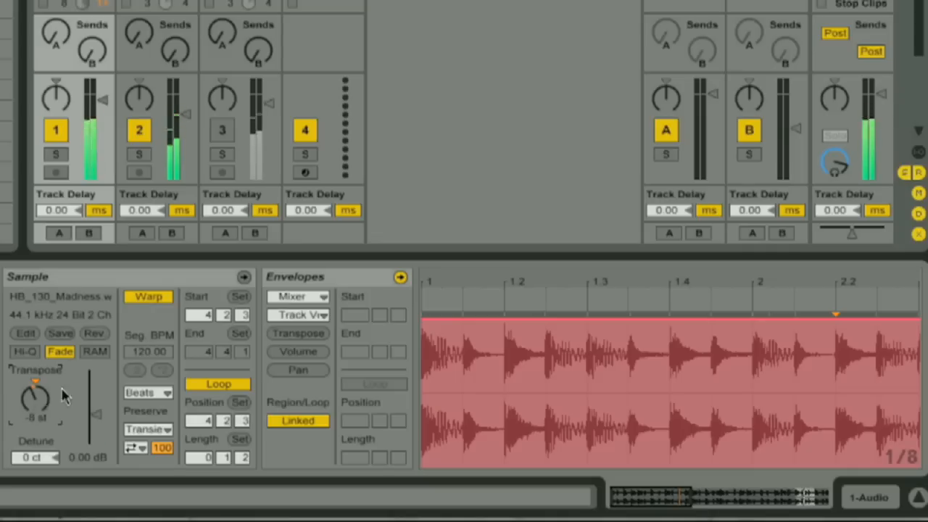
{"action": "key", "text": "space"}
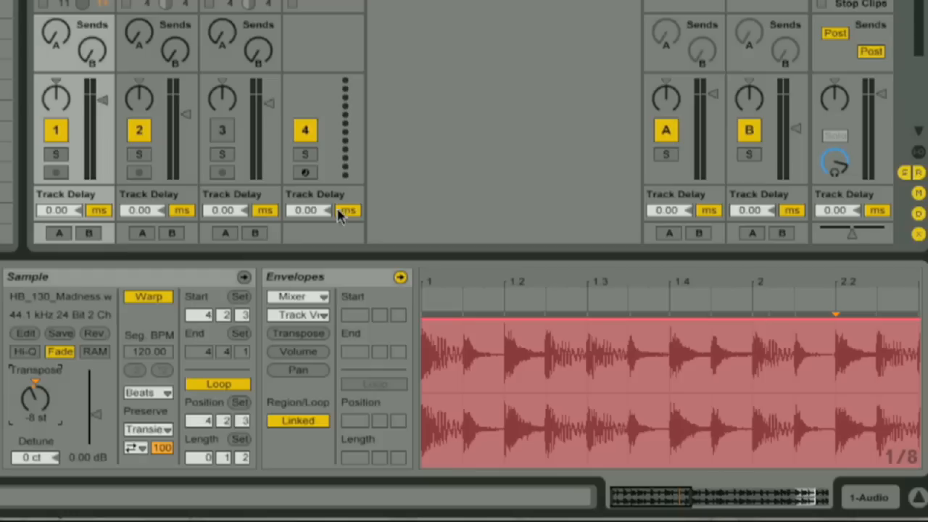
- Shorten the second track's clip loop to three beats so that it ends at 1.4
{"action": "key", "text": "Delete"}
{"action": "left_click", "coordinate": [156, 2]}
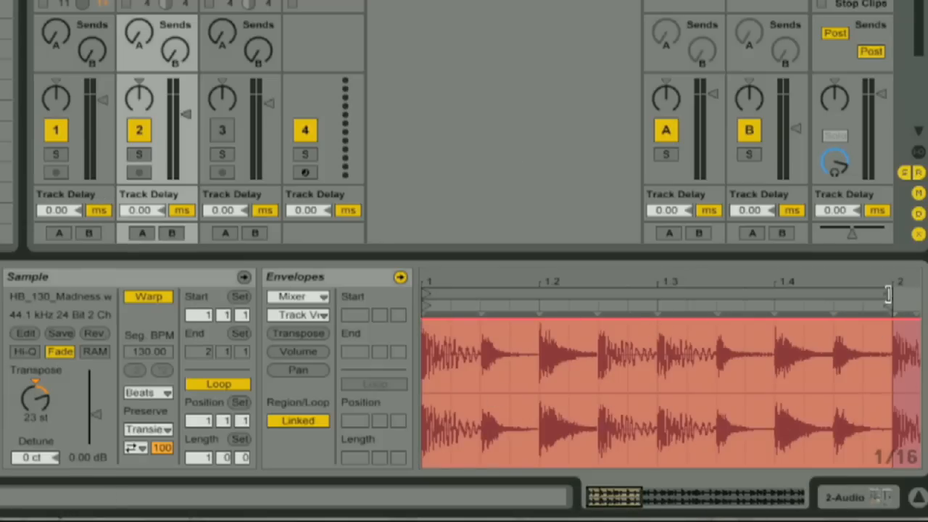
{"action": "left_click_drag", "start_coordinate": [885, 293], "coordinate": [768, 297]}
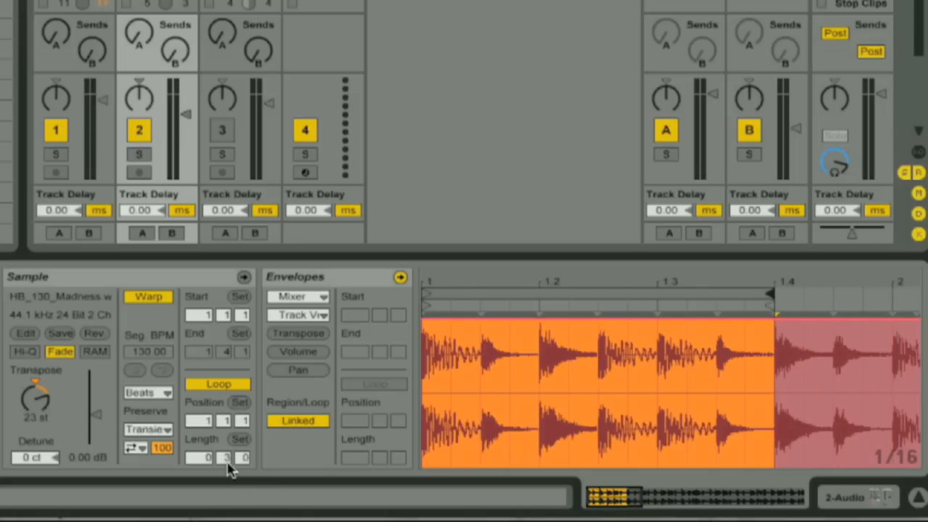
- Draw sixteenth-note silences at 1.1.4, 1.2.2, 1.3.2 and 1.3.4 in the clip's Track Volume envelope and play the result
{"action": "left_click_drag", "start_coordinate": [615, 283], "coordinate": [655, 290]}
{"action": "left_click", "coordinate": [312, 316]}
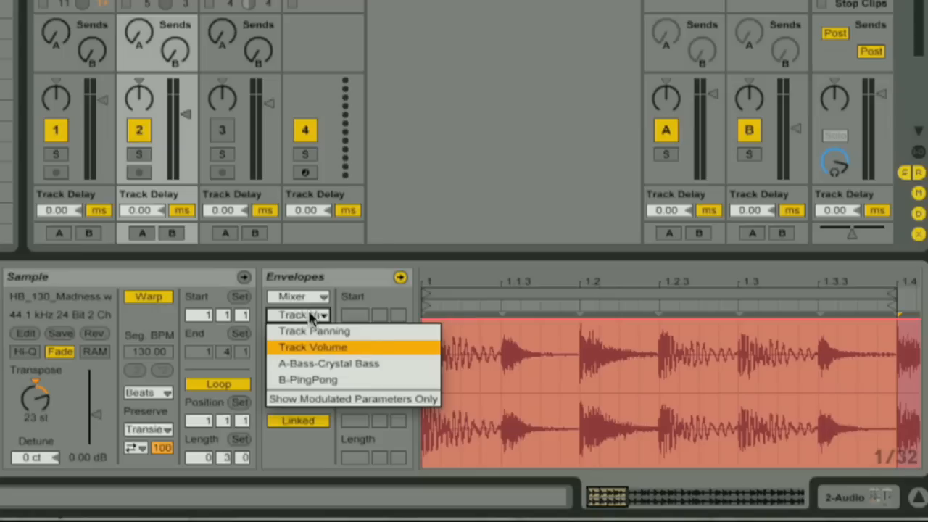
{"action": "left_click", "coordinate": [316, 348]}
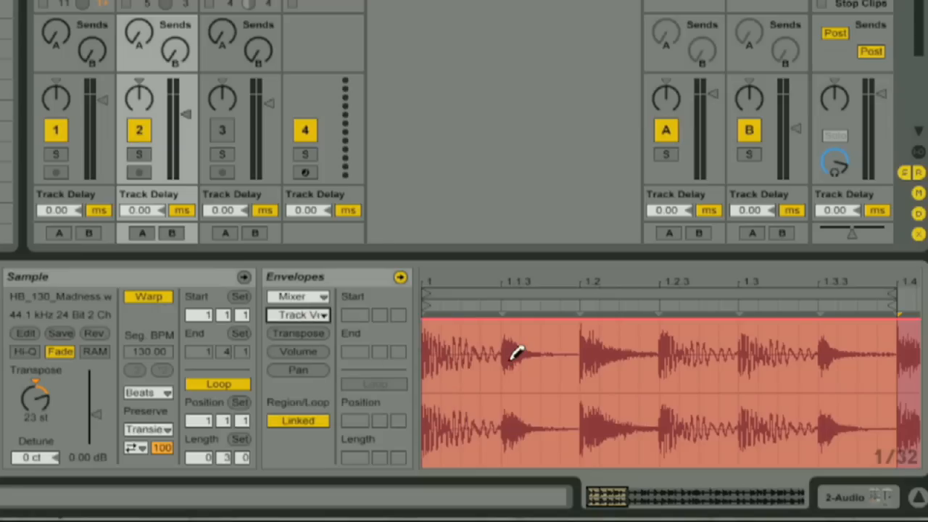
{"action": "mouse_move", "coordinate": [557, 395]}
{"action": "left_mouse_down"}
{"action": "mouse_move", "coordinate": [555, 471]}
{"action": "mouse_move", "coordinate": [579, 480]}
{"action": "left_mouse_up"}
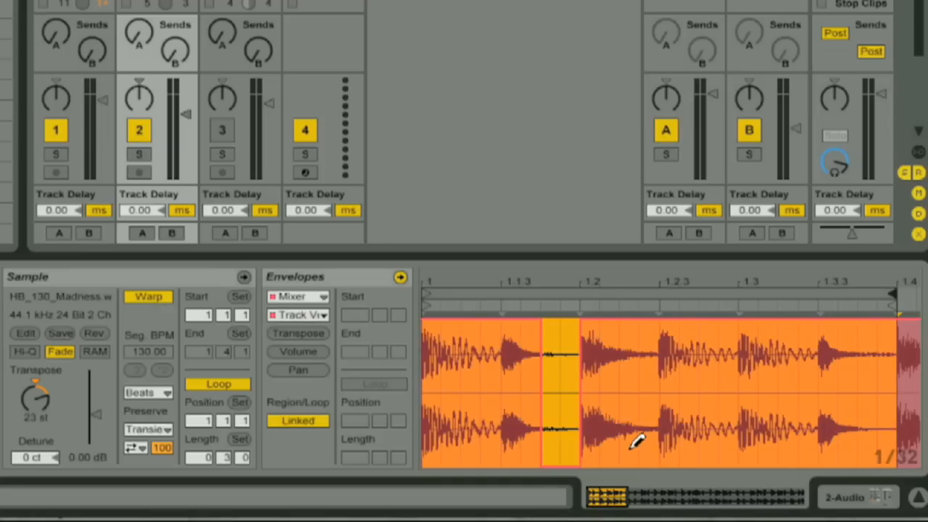
{"action": "left_click_drag", "start_coordinate": [638, 435], "coordinate": [655, 495]}
{"action": "left_click_drag", "start_coordinate": [790, 451], "coordinate": [814, 472]}
{"action": "mouse_move", "coordinate": [869, 447]}
{"action": "left_mouse_down"}
{"action": "mouse_move", "coordinate": [885, 493]}
{"action": "mouse_move", "coordinate": [888, 482]}
{"action": "left_mouse_up"}
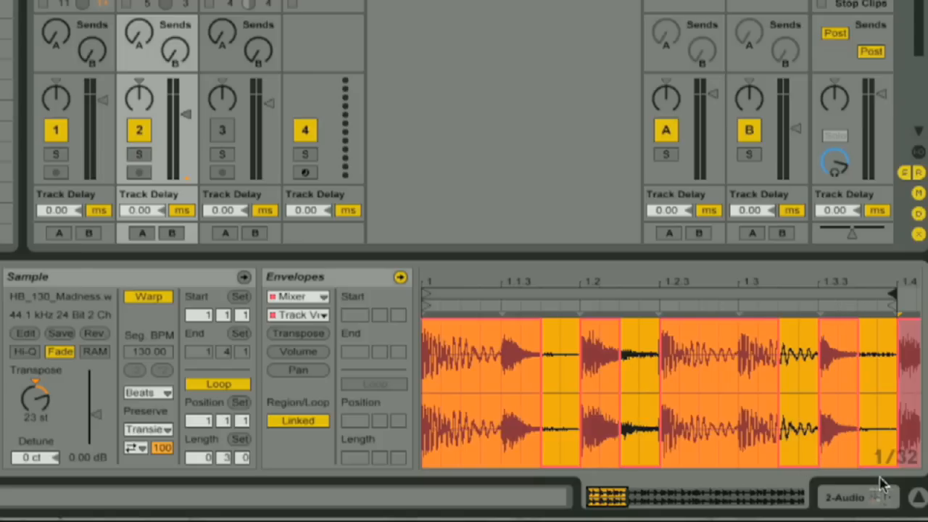
{"action": "left_click_drag", "start_coordinate": [596, 283], "coordinate": [590, 282]}
{"action": "left_click", "coordinate": [591, 281]}
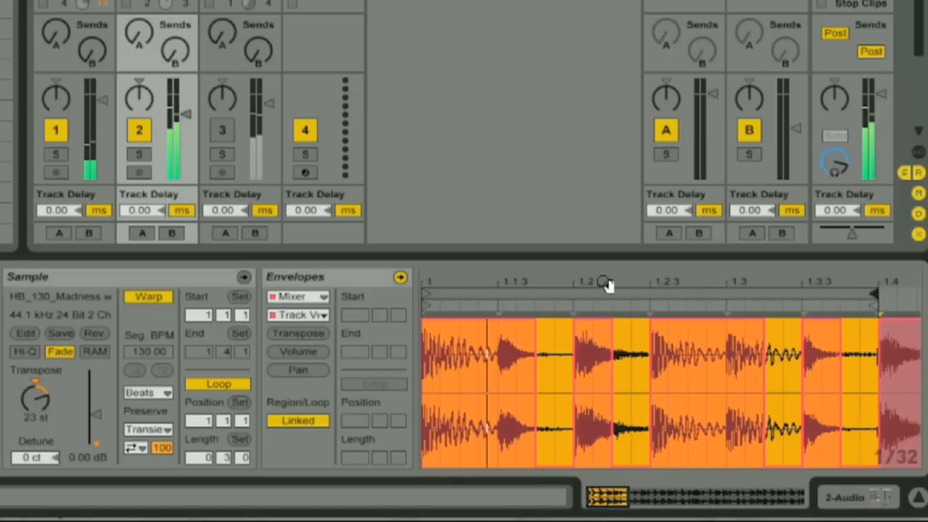
{"action": "key", "text": "space"}
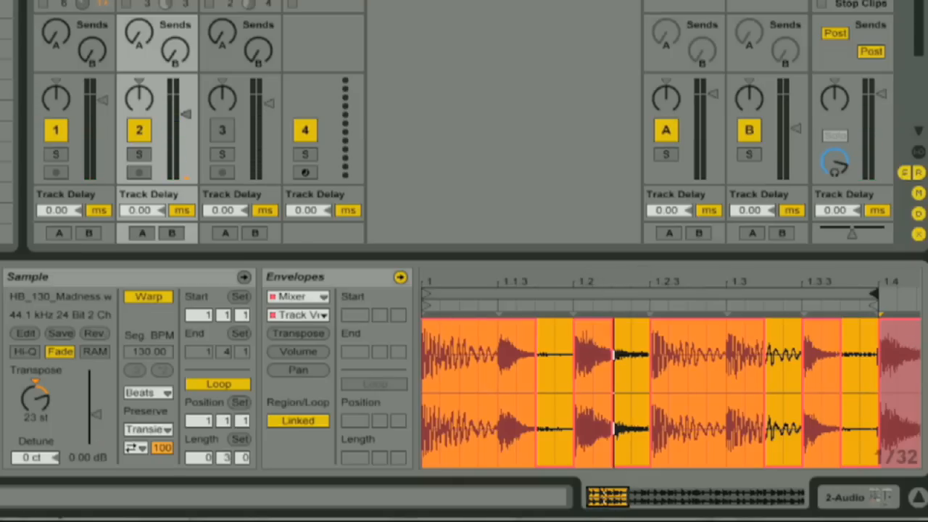
- Raise sends A and B on tracks 1 and 2 to feed the Bass-Crystal Bass and PingPong returns
{"action": "left_click", "coordinate": [51, 42]}
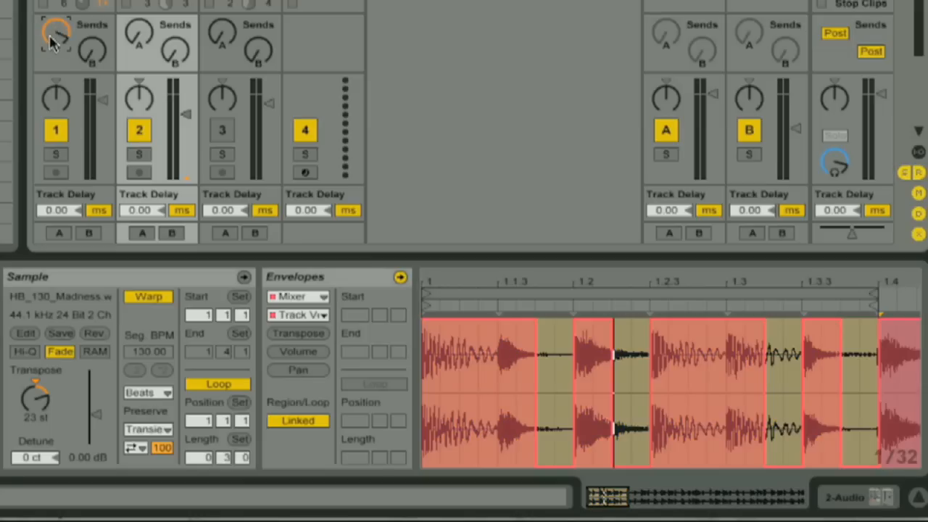
{"action": "left_click", "coordinate": [142, 46]}
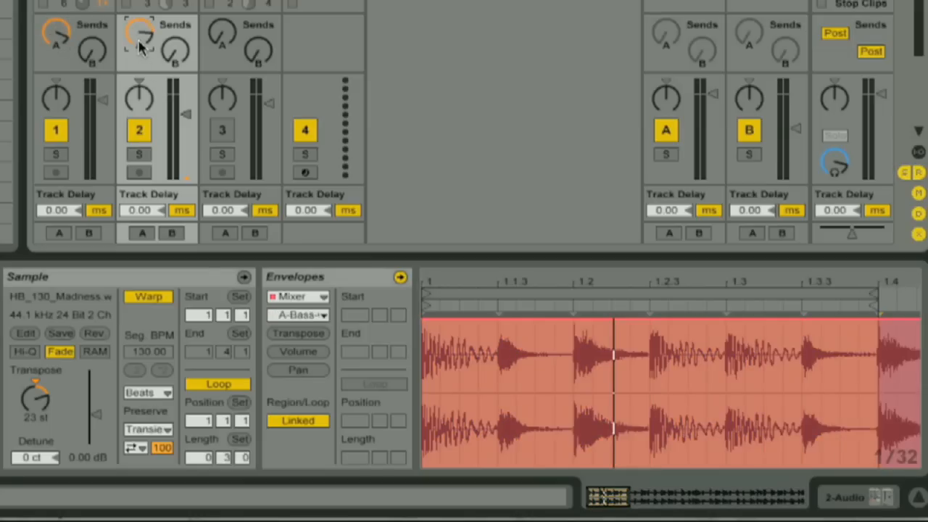
{"action": "left_click", "coordinate": [89, 55]}
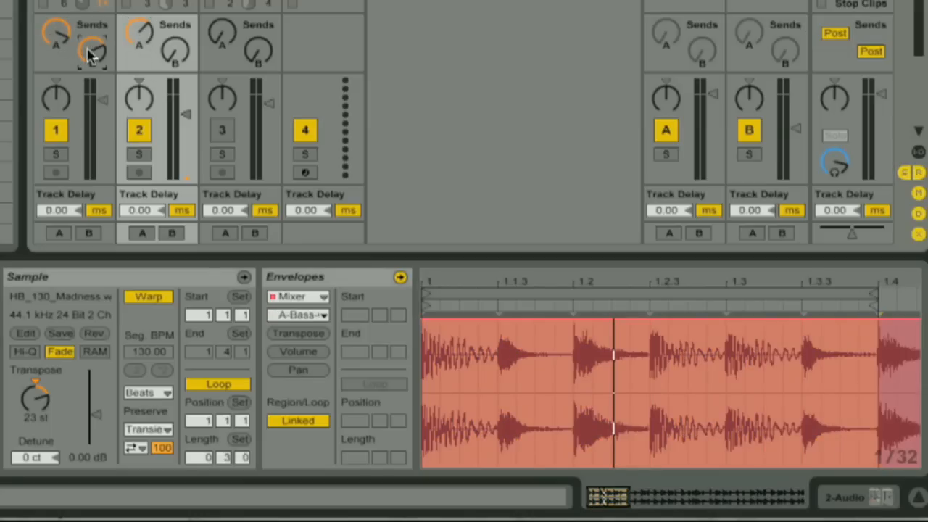
{"action": "left_click", "coordinate": [172, 54]}
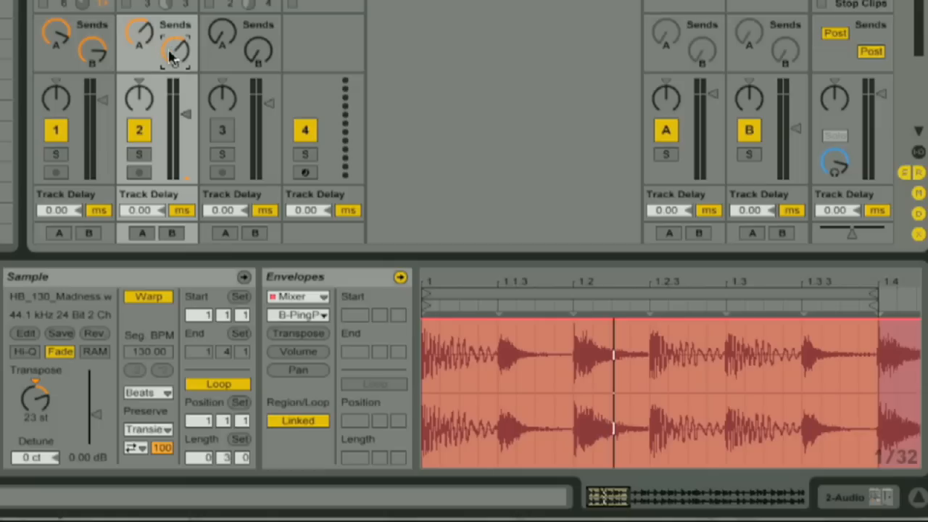
- Balance the volume faders of tracks 1 and 2 against each other during playback
{"action": "left_click", "coordinate": [184, 118]}
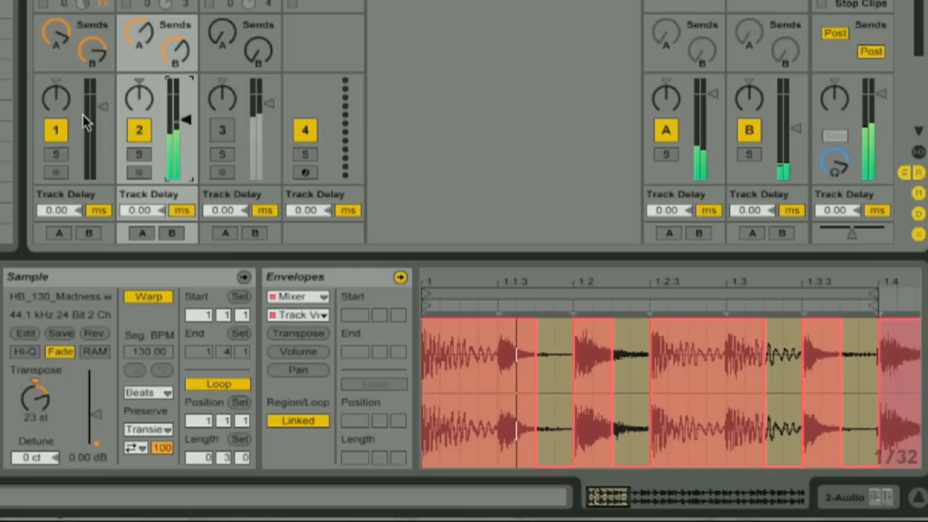
{"action": "left_click", "coordinate": [101, 109]}
{"action": "left_click", "coordinate": [181, 118]}
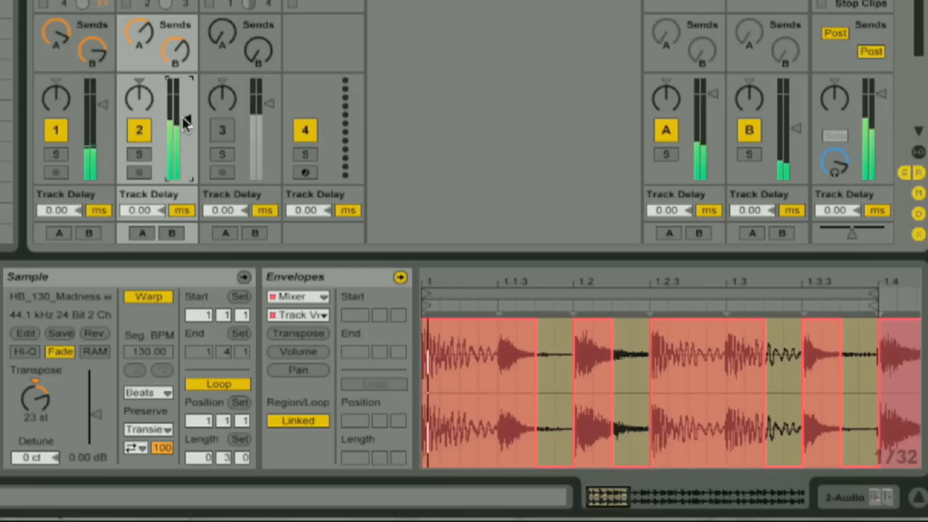
- Adjust the second track's send B level and activate track 3
{"action": "left_click", "coordinate": [174, 49]}
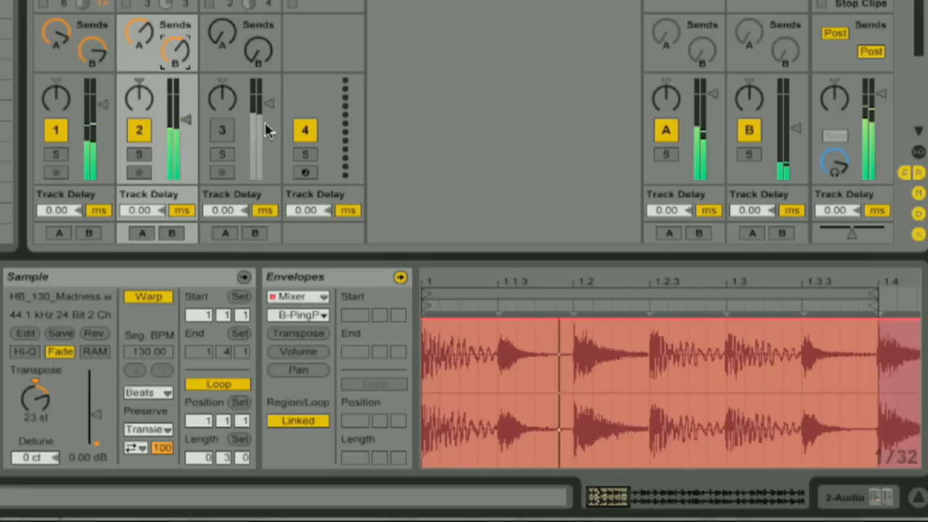
{"action": "key", "text": "F3"}
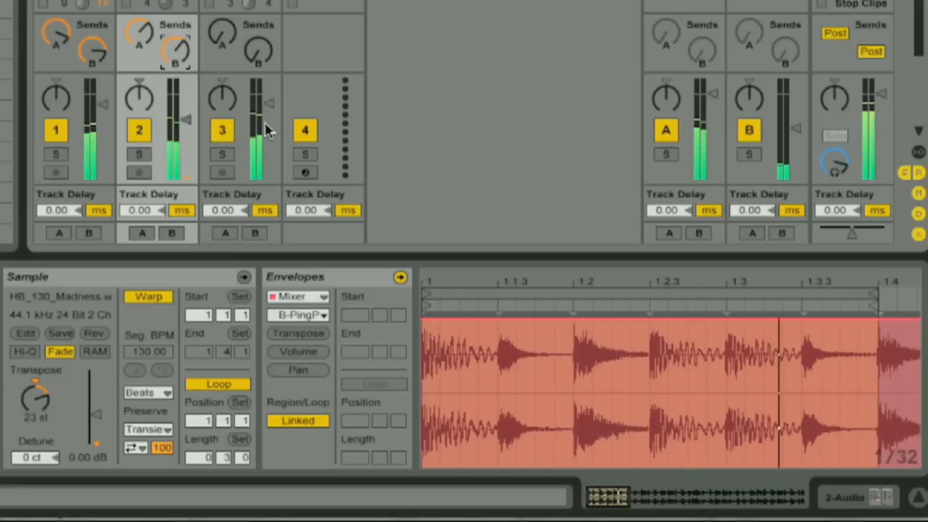